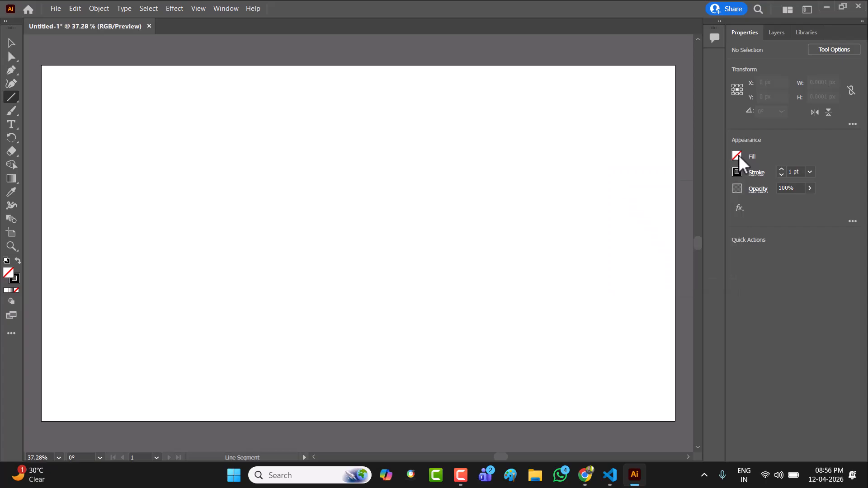
# Draw a horizontal line about 1100 px long across the upper middle of the artboard
pyautogui.click(347, 172)
pyautogui.click(462, 268)
pyautogui.moveTo(217, 205); pyautogui.dragTo(583, 204)
pyautogui.press('v')
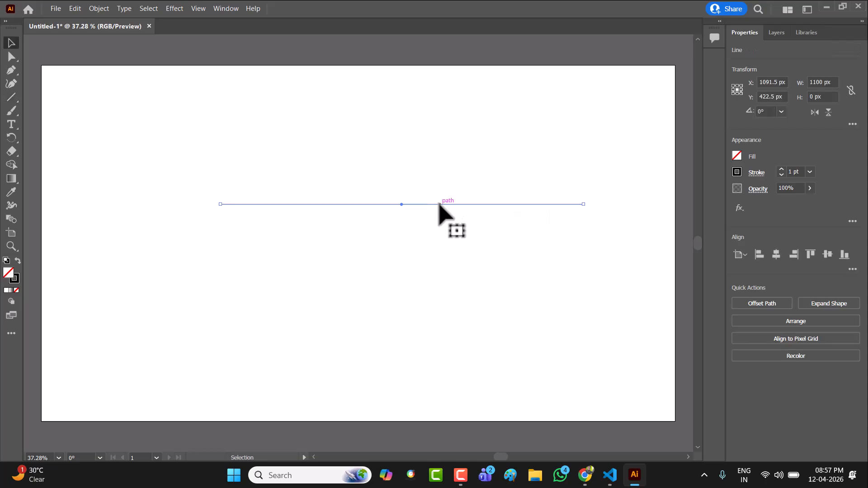
# Rotate the horizontal line by -45°
pyautogui.rightClick(440, 206)
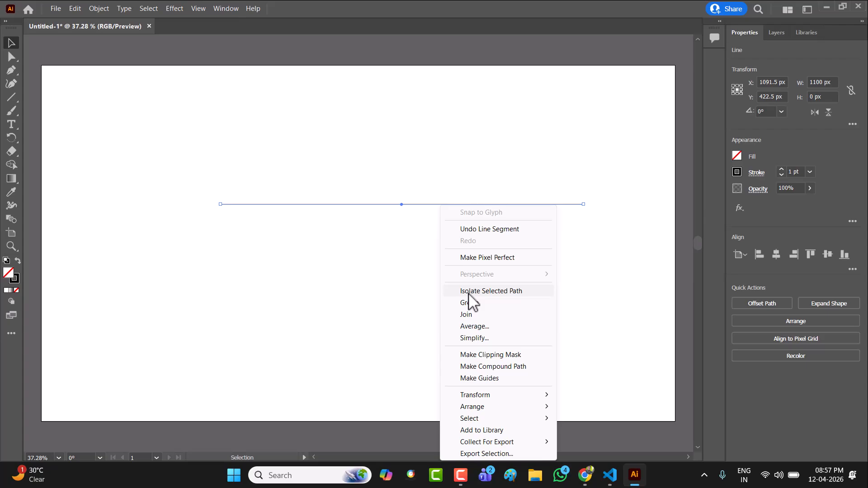
pyautogui.moveTo(538, 397)
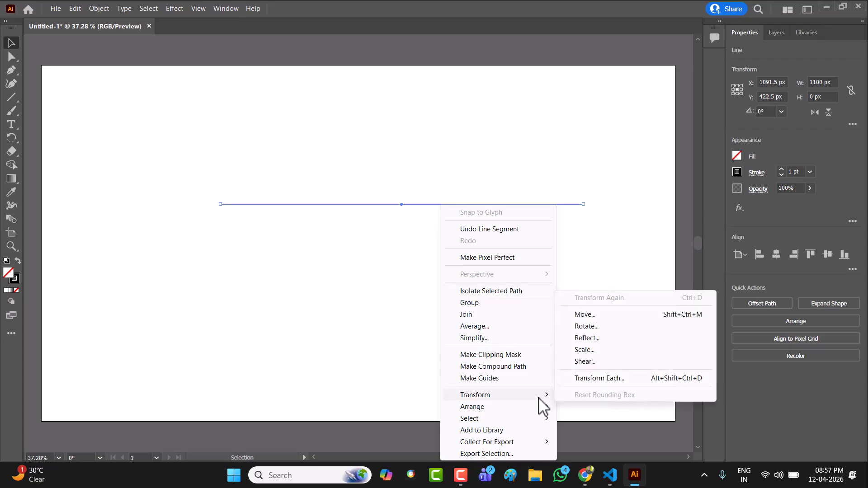
pyautogui.click(598, 327)
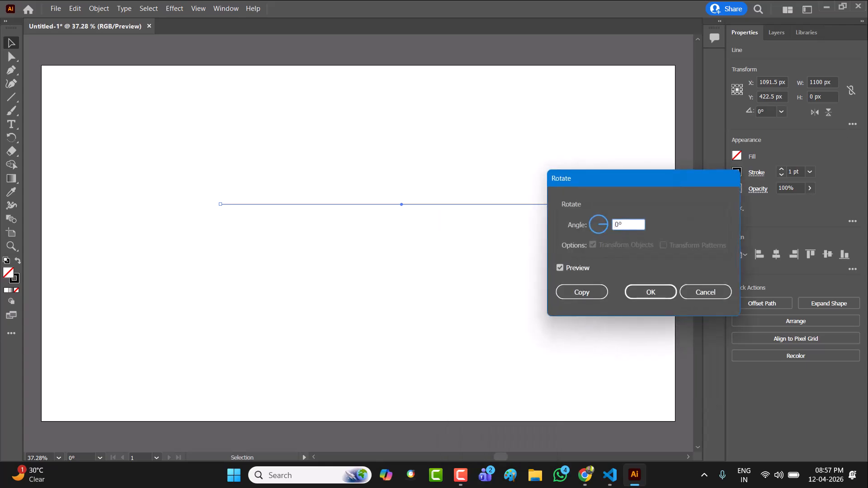
pyautogui.write('-45')
pyautogui.press('Return')
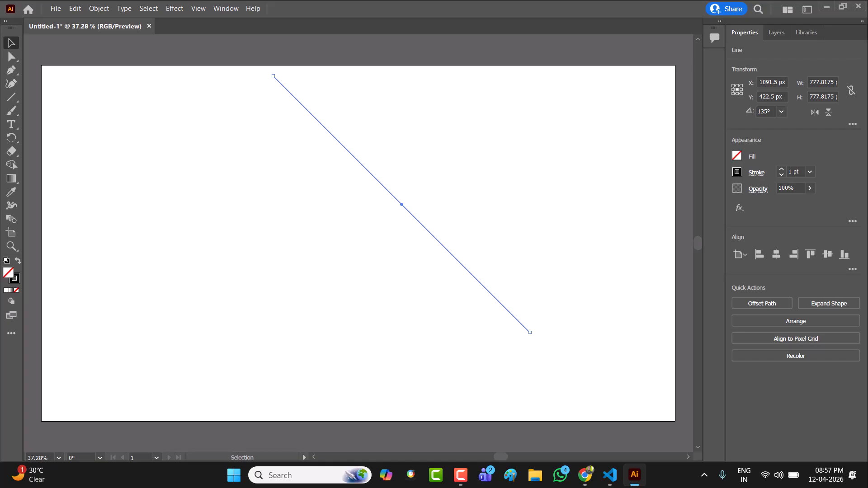
# Duplicate the diagonal line, placing the parallel copy about 28 px to the left and 68 px lower
pyautogui.click(246, 176)
pyautogui.moveTo(377, 104); pyautogui.dragTo(486, 300)
pyautogui.moveTo(405, 211); pyautogui.dragTo(397, 232)
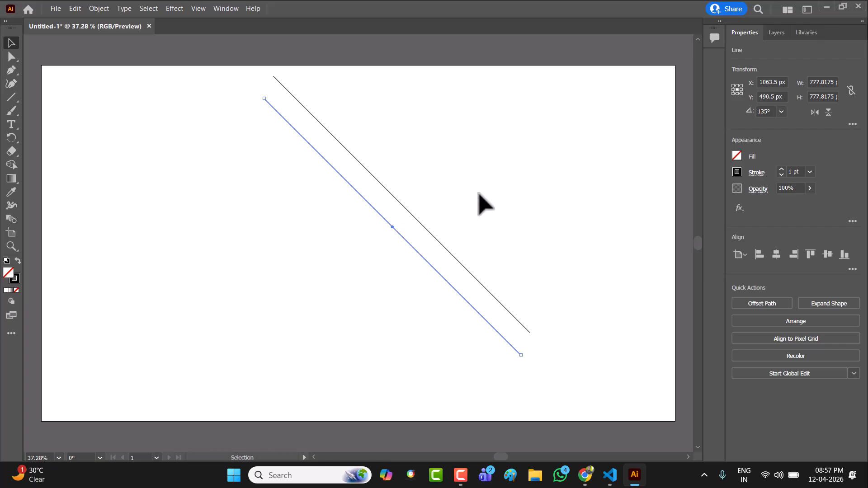
# Reflect both diagonal lines across the vertical axis as a copy, forming a double-lined X
pyautogui.click(386, 133)
pyautogui.moveTo(387, 133); pyautogui.dragTo(452, 337)
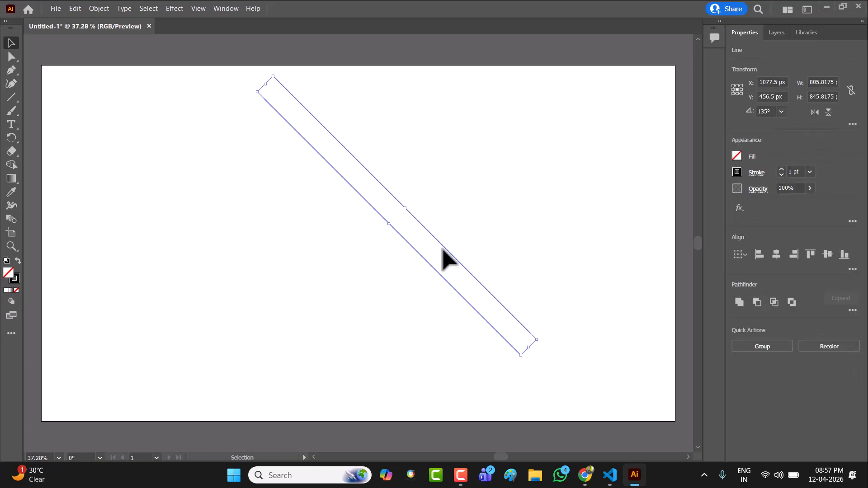
pyautogui.rightClick(431, 234)
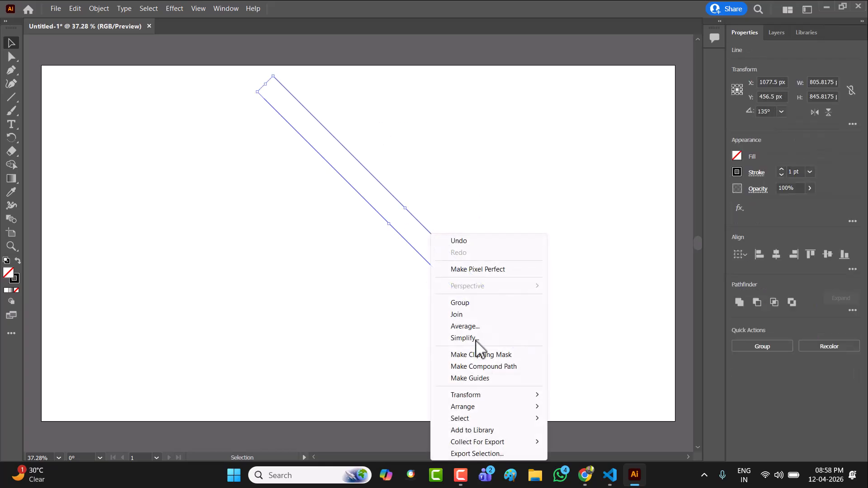
pyautogui.moveTo(506, 392)
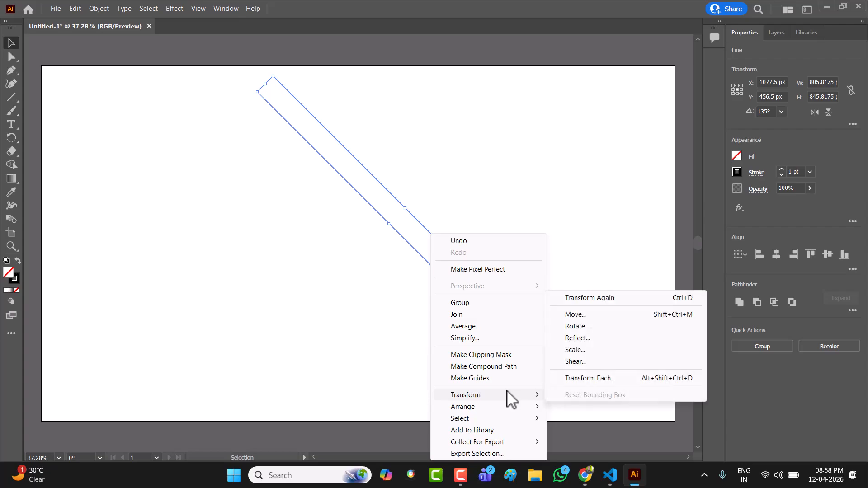
pyautogui.click(594, 342)
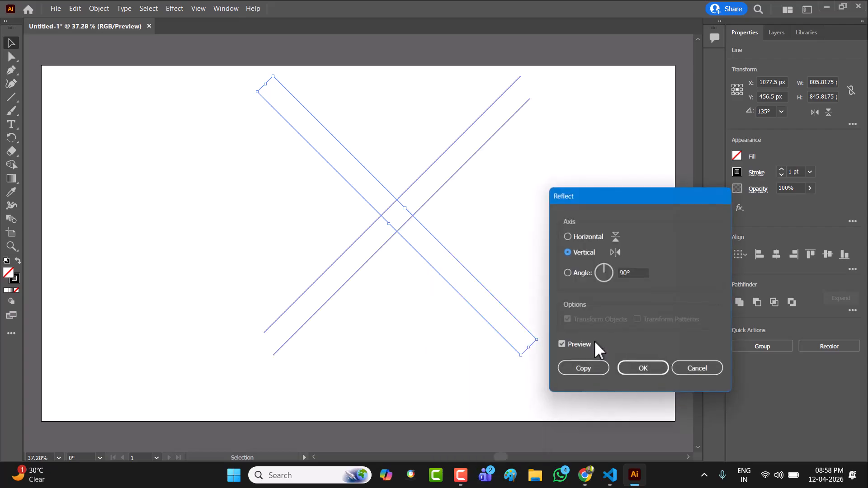
pyautogui.click(583, 369)
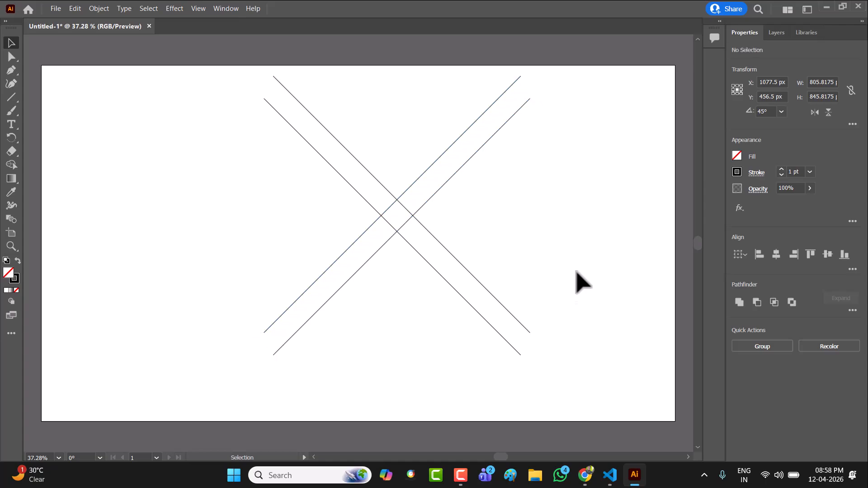
# Shift the mirrored pair of lines to the left until it crosses the original pair near its upper ends
pyautogui.moveTo(414, 133); pyautogui.dragTo(500, 217)
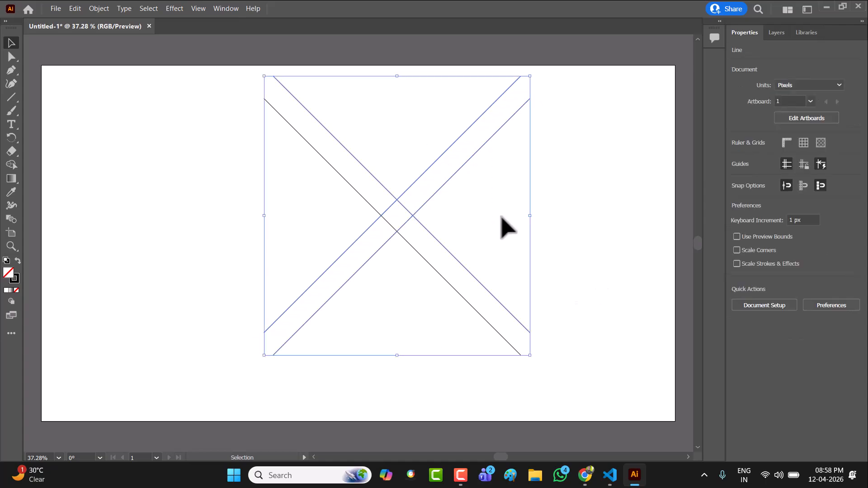
pyautogui.click(349, 314)
pyautogui.moveTo(219, 281); pyautogui.dragTo(294, 400)
pyautogui.hotkey('shift', 'Left')
pyautogui.hotkey('shift', 'Left')
pyautogui.hotkey('shift', 'Left')
pyautogui.hotkey('shift', 'Left')
pyautogui.hotkey('shift', 'Left')
pyautogui.hotkey('shift', 'Left')
pyautogui.hotkey('shift', 'Left')
pyautogui.hotkey('shift', 'Left')
pyautogui.hotkey('shift', 'Left')
pyautogui.hotkey('shift', 'Left')
pyautogui.hotkey('shift', 'Left')
pyautogui.hotkey('shift', 'Left')
pyautogui.hotkey('shift', 'Left')
pyautogui.hotkey('shift', 'Left')
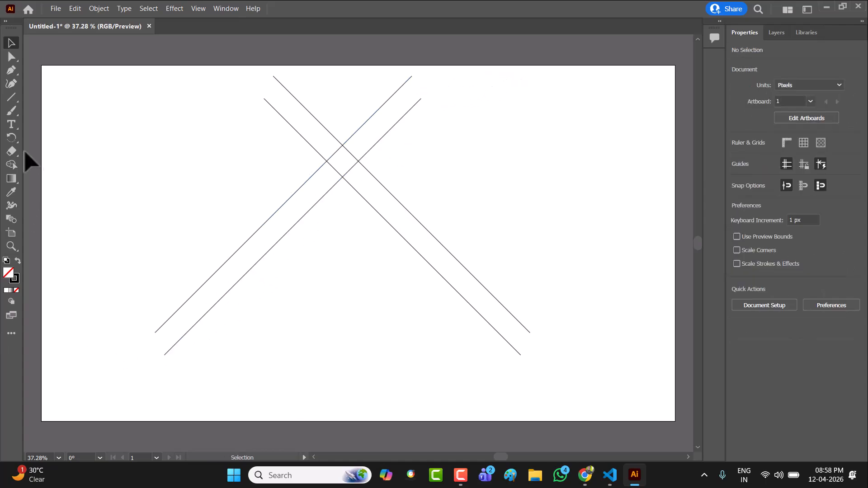
# Draw a horizontal line about 1392 px long across the lower part of both diagonal pairs
pyautogui.click(12, 99)
pyautogui.moveTo(122, 286); pyautogui.dragTo(582, 286)
pyautogui.click(11, 43)
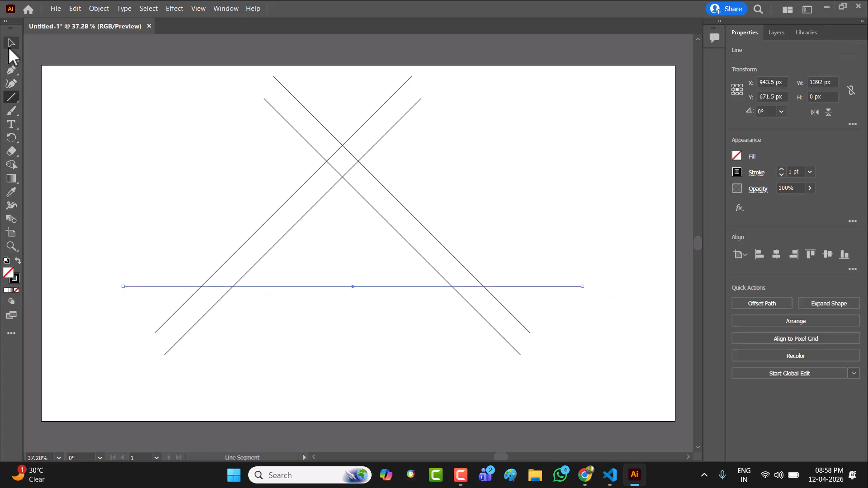
# Use Shape Builder on all lines to remove the outer ends and inner base segment, and merge the remaining regions into one chevron
pyautogui.click(143, 144)
pyautogui.hotkey('ctrl', 'a')
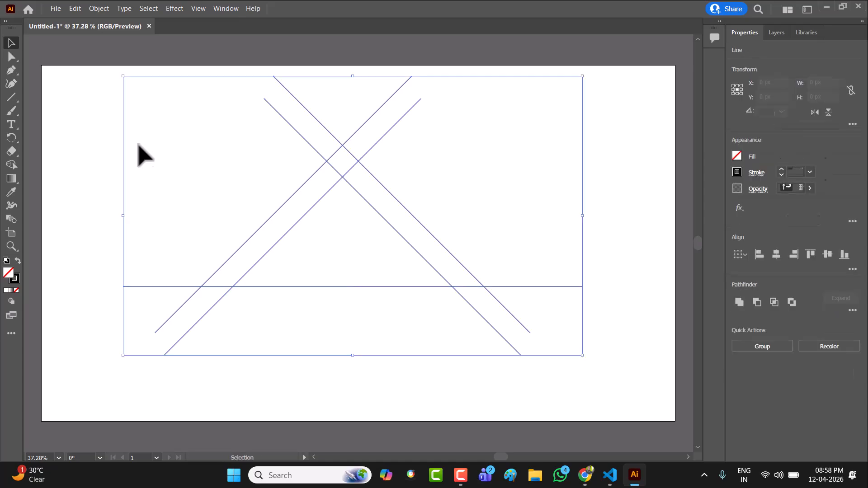
pyautogui.click(11, 164)
pyautogui.moveTo(234, 171)
pyautogui.mouseDown()
pyautogui.moveTo(330, 122)
pyautogui.moveTo(347, 126)
pyautogui.moveTo(450, 205)
pyautogui.moveTo(532, 252)
pyautogui.moveTo(509, 316)
pyautogui.moveTo(405, 327)
pyautogui.moveTo(249, 321)
pyautogui.moveTo(177, 307)
pyautogui.moveTo(154, 253)
pyautogui.mouseUp()
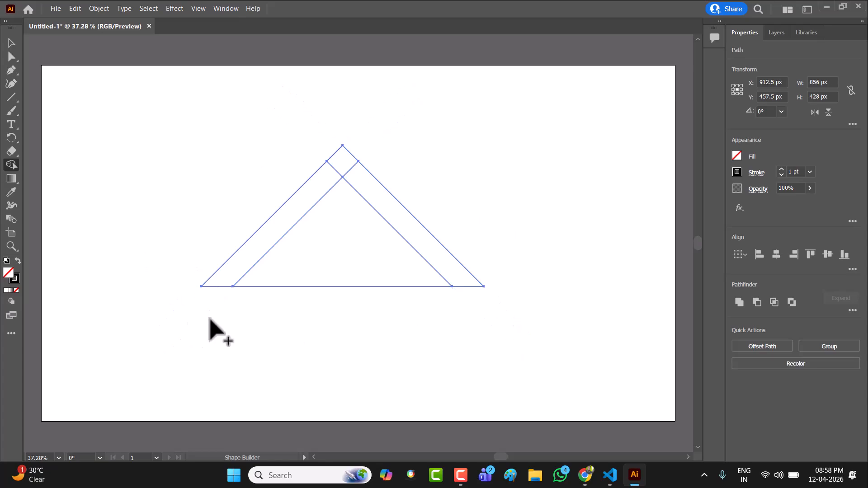
pyautogui.keyDown('alt'); pyautogui.click(294, 284); pyautogui.keyUp('alt')
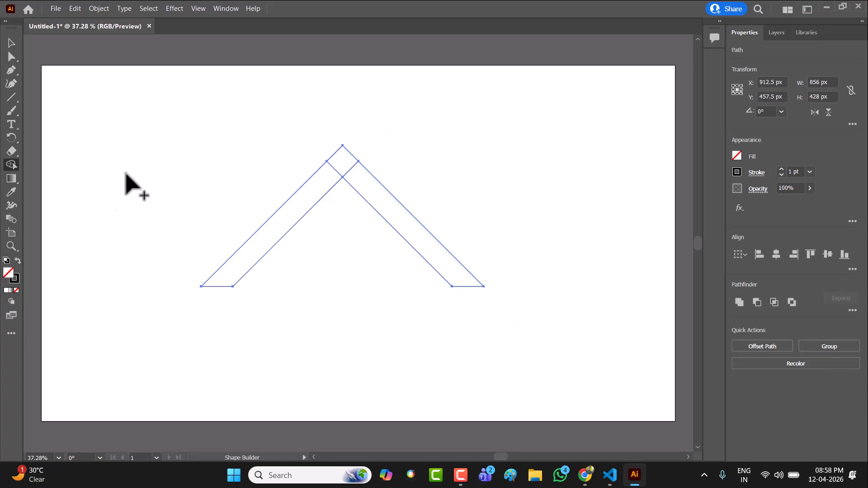
pyautogui.click(343, 167)
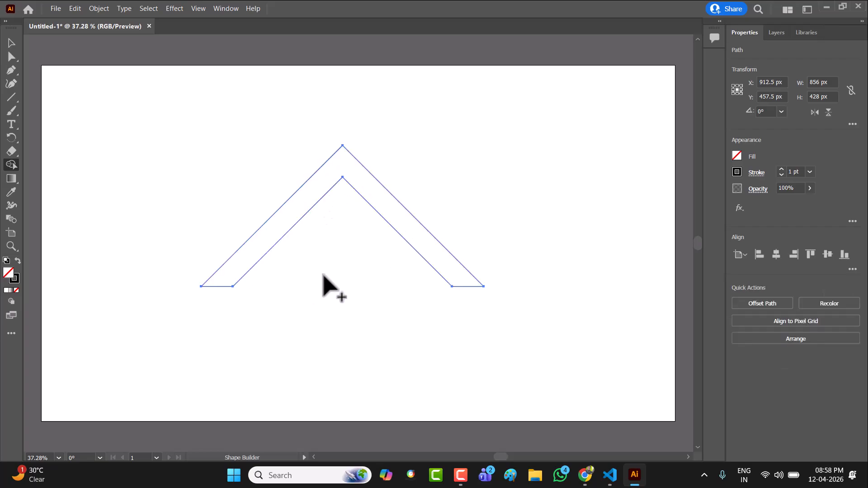
# Fill the chevron with black
pyautogui.click(11, 43)
pyautogui.click(154, 156)
pyautogui.moveTo(154, 156); pyautogui.dragTo(379, 337)
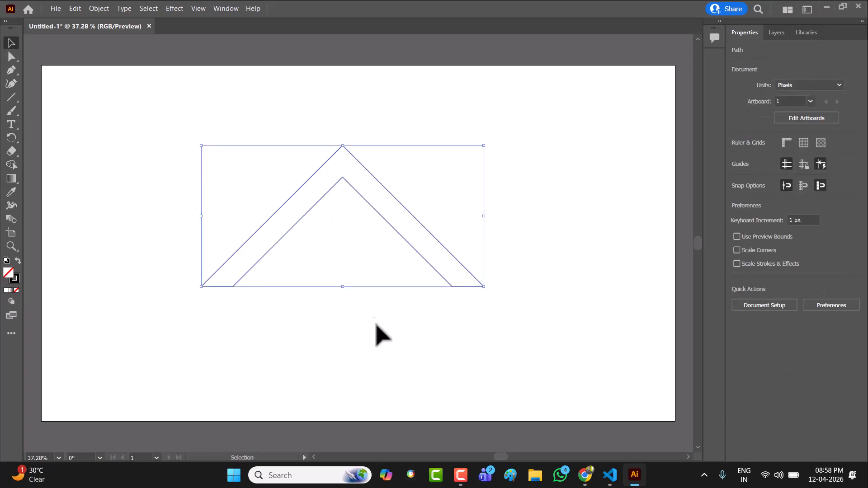
pyautogui.click(736, 155)
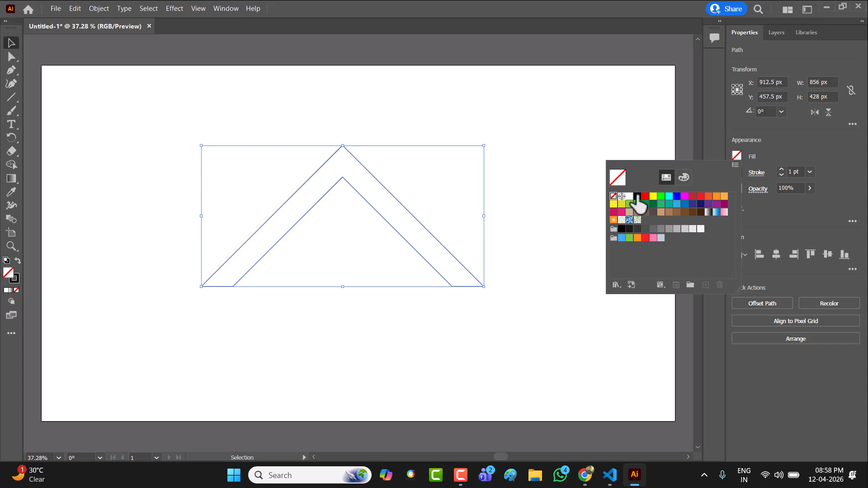
pyautogui.click(637, 195)
pyautogui.click(608, 145)
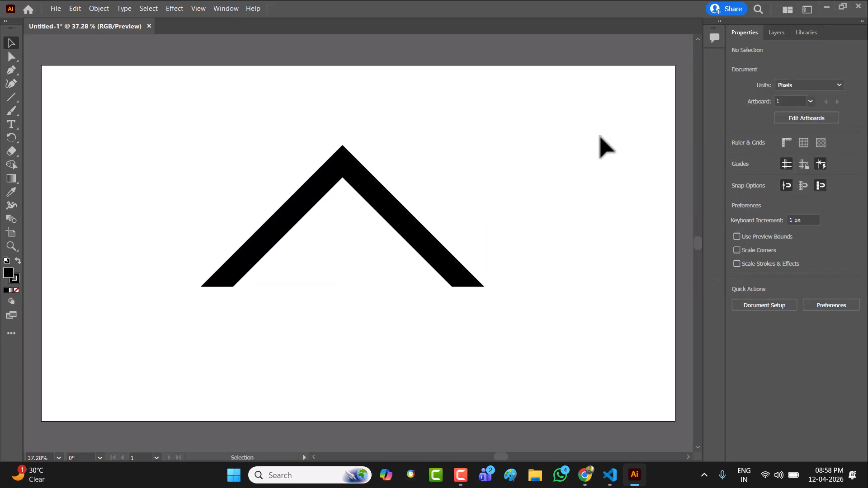
# Duplicate the black chevron and offset the two about 284 px horizontally so they overlap as twin peaks
pyautogui.moveTo(402, 229); pyautogui.dragTo(441, 242)
pyautogui.click(418, 197)
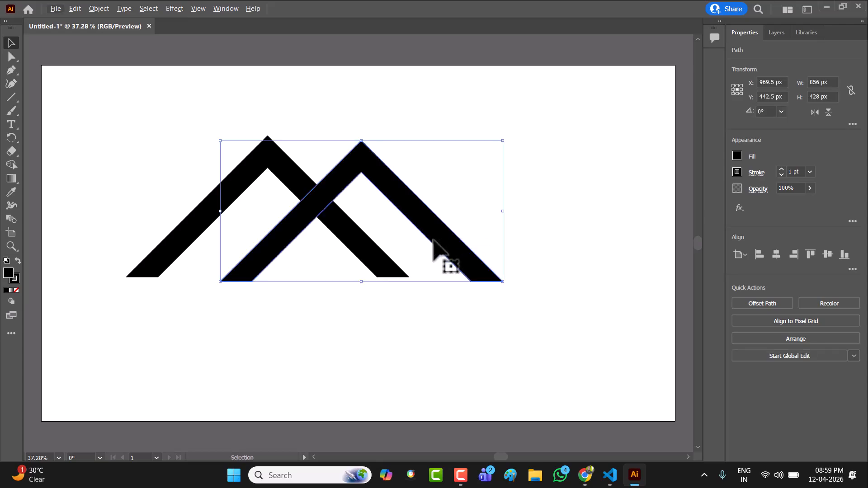
pyautogui.click(371, 339)
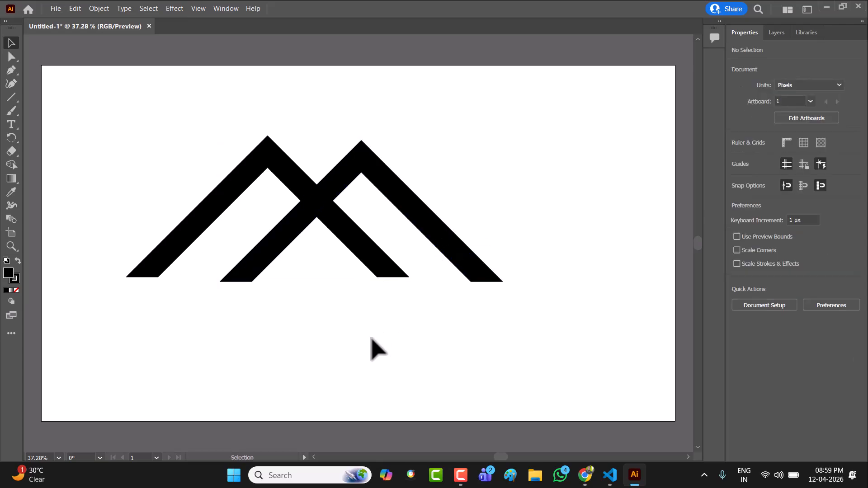
# Round the outer tips of both peaks with the corner widgets
pyautogui.moveTo(179, 131); pyautogui.dragTo(508, 360)
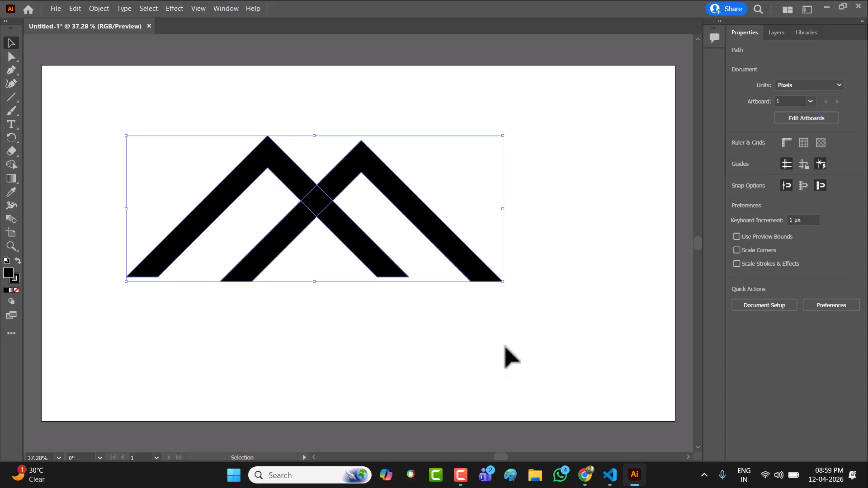
pyautogui.click(497, 375)
pyautogui.moveTo(185, 128); pyautogui.dragTo(407, 149)
pyautogui.click(228, 147)
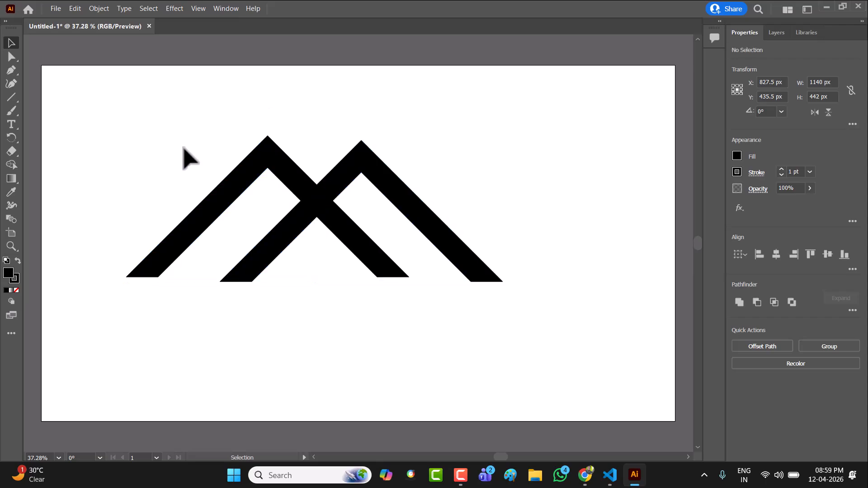
pyautogui.moveTo(93, 95); pyautogui.dragTo(542, 325)
pyautogui.click(93, 111)
pyautogui.moveTo(184, 101); pyautogui.dragTo(416, 151)
pyautogui.moveTo(359, 151); pyautogui.dragTo(369, 163)
pyautogui.click(428, 135)
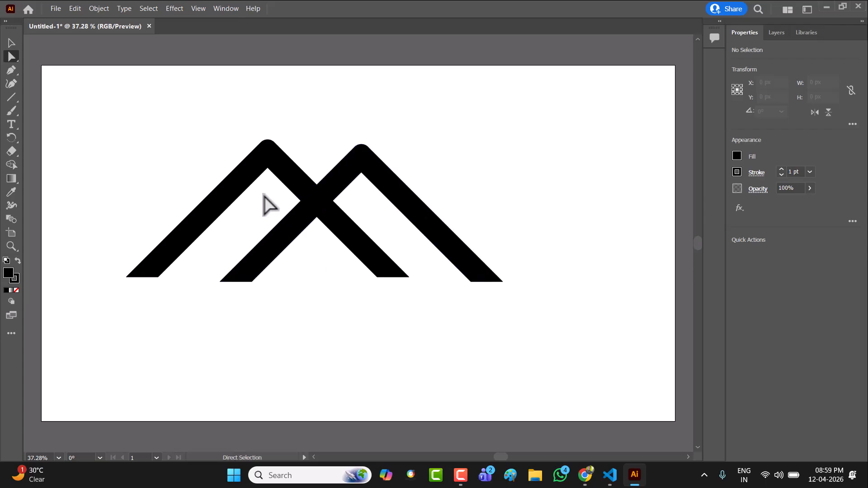
# Round the inner corners beneath both peaks to match the outer tips
pyautogui.click(267, 168)
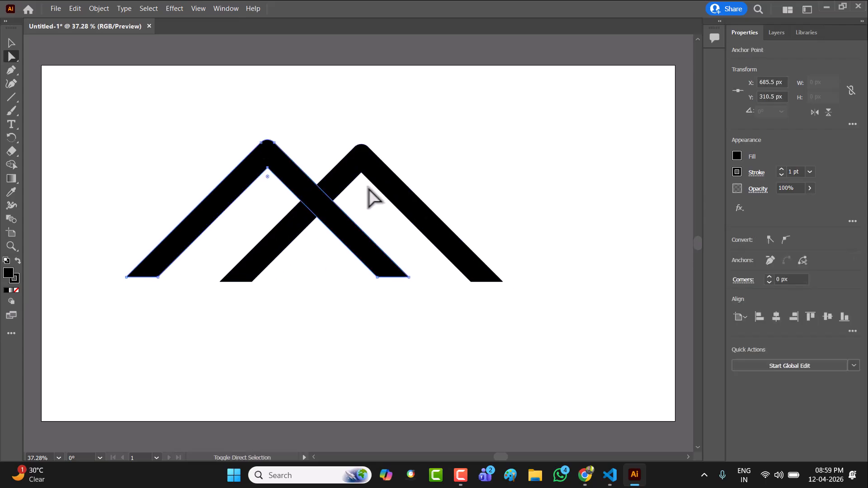
pyautogui.hotkey('ctrl', 'a')
pyautogui.moveTo(360, 182); pyautogui.dragTo(365, 194)
pyautogui.click(473, 149)
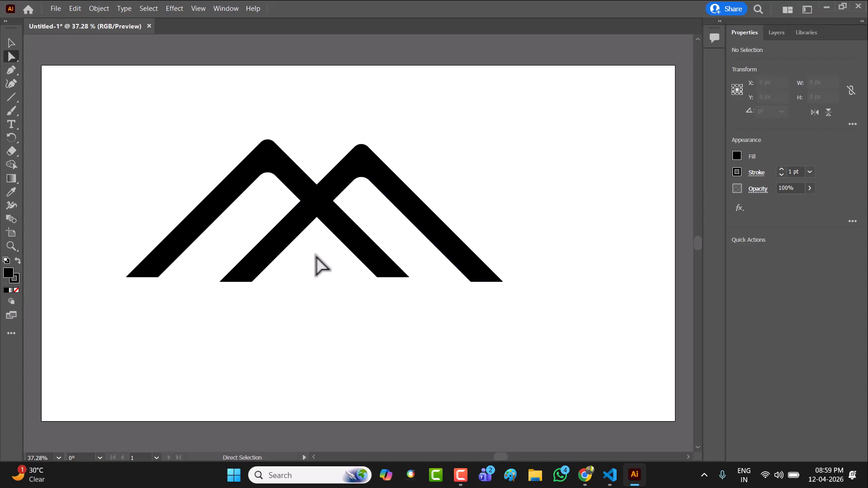
# Merge the two overlapping chevrons into a single shape with Shape Builder
pyautogui.click(321, 210)
pyautogui.click(322, 267)
pyautogui.click(316, 212)
pyautogui.click(320, 250)
pyautogui.hotkey('ctrl', 'a')
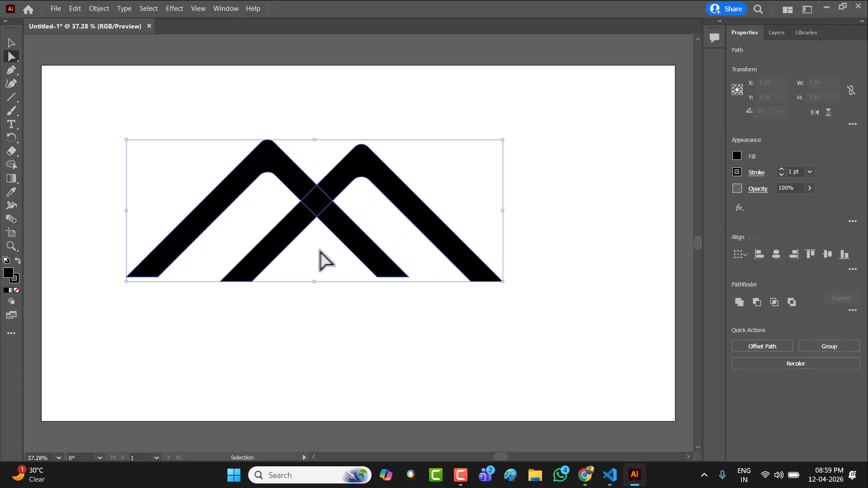
pyautogui.click(11, 164)
pyautogui.moveTo(271, 248); pyautogui.dragTo(310, 188)
pyautogui.click(12, 43)
pyautogui.click(175, 171)
pyautogui.click(13, 165)
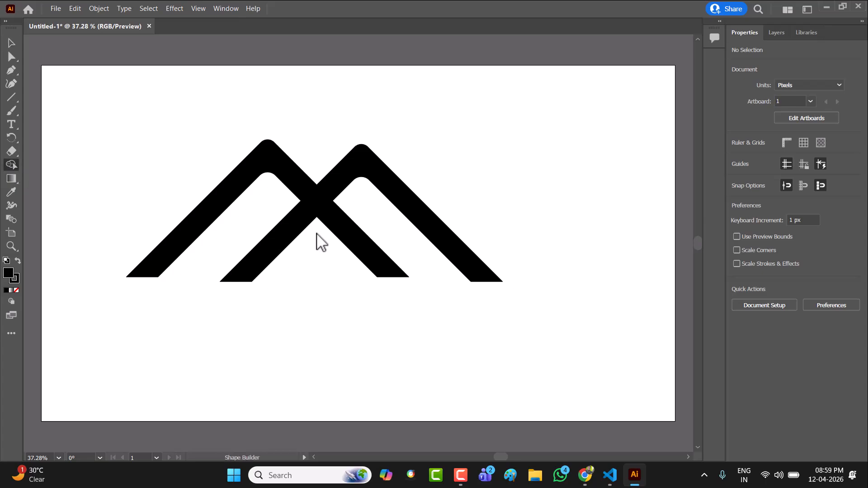
# Round the corner beneath the crossing of the two peaks to a radius of about 36.5 px
pyautogui.click(12, 57)
pyautogui.moveTo(334, 240); pyautogui.dragTo(317, 234)
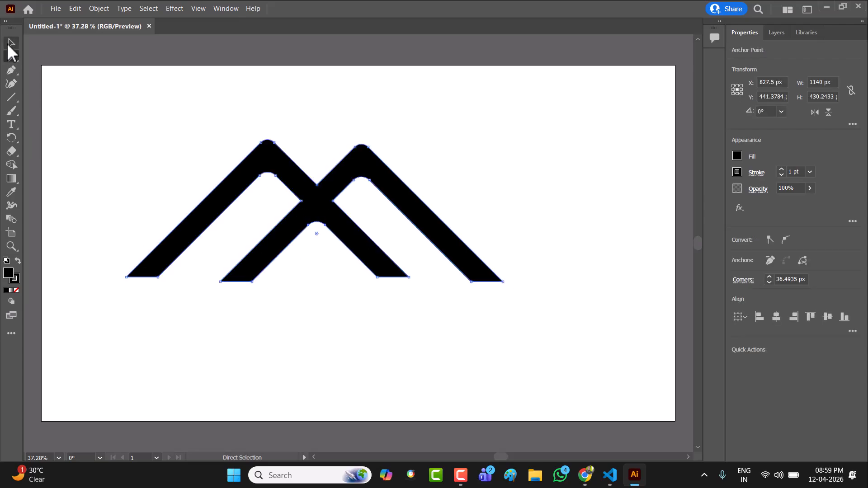
pyautogui.click(11, 44)
pyautogui.click(120, 161)
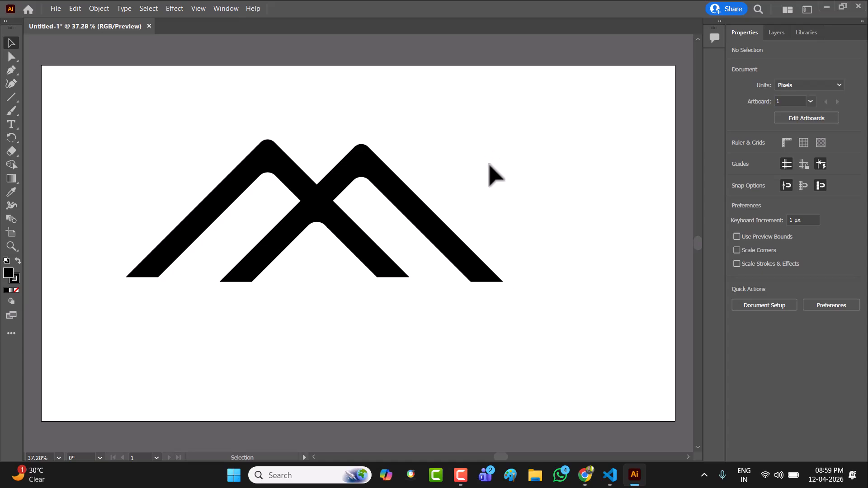
# Slightly round the sharp corners at the feet of all four legs
pyautogui.moveTo(151, 110); pyautogui.dragTo(470, 333)
pyautogui.click(59, 186)
pyautogui.click(11, 57)
pyautogui.moveTo(88, 266); pyautogui.dragTo(518, 308)
pyautogui.moveTo(495, 279); pyautogui.dragTo(493, 280)
pyautogui.click(527, 212)
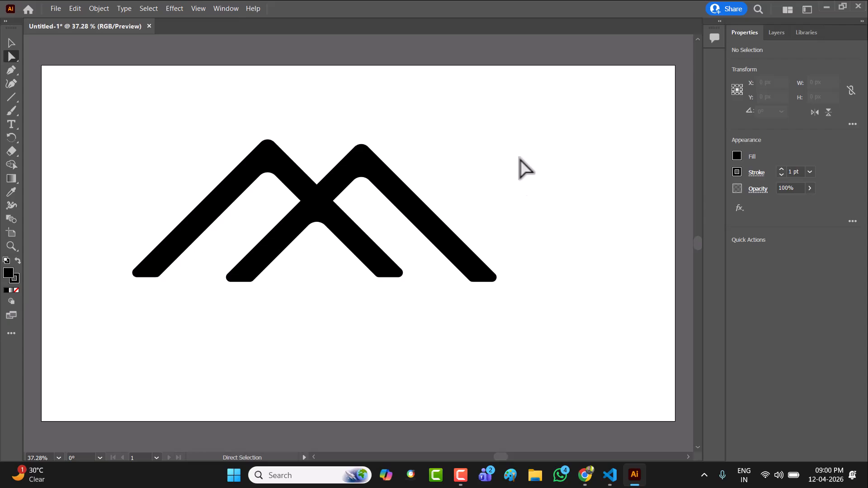
# Move the merged logo closer to the artboard centre, to about X 930.5 px and Y 468.4 px
pyautogui.press('v')
pyautogui.moveTo(175, 262); pyautogui.dragTo(209, 271)
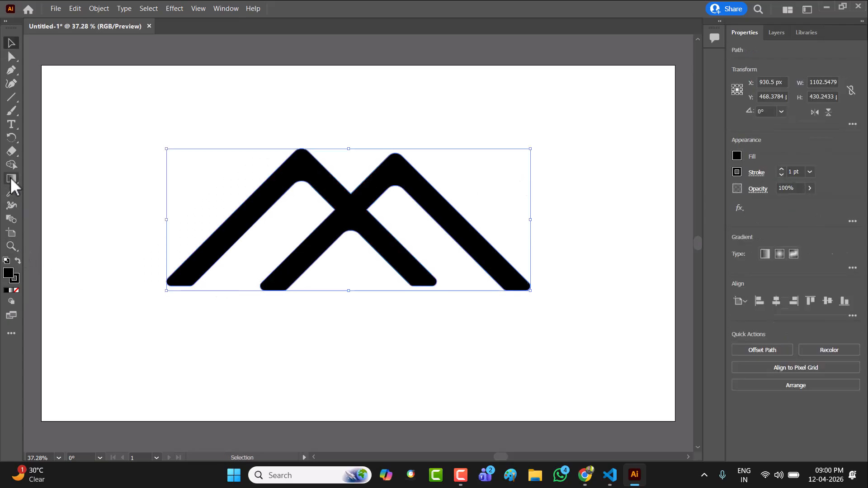
# Apply a linear gradient fill to the merged logo and set its starting colour stop to pure red
pyautogui.doubleClick(10, 178)
pyautogui.moveTo(459, 326); pyautogui.dragTo(567, 111)
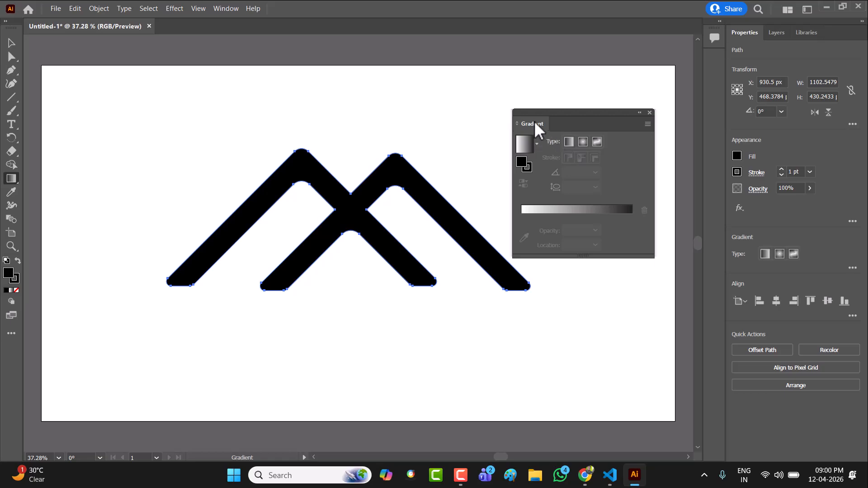
pyautogui.click(537, 211)
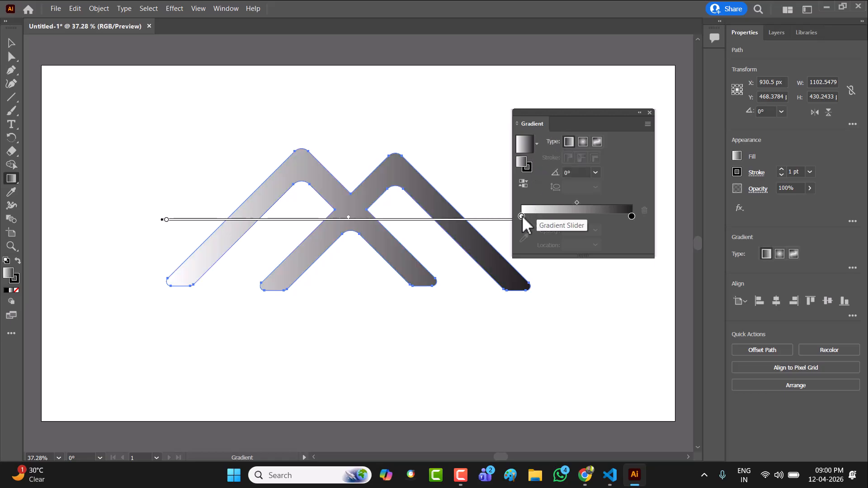
pyautogui.doubleClick(522, 216)
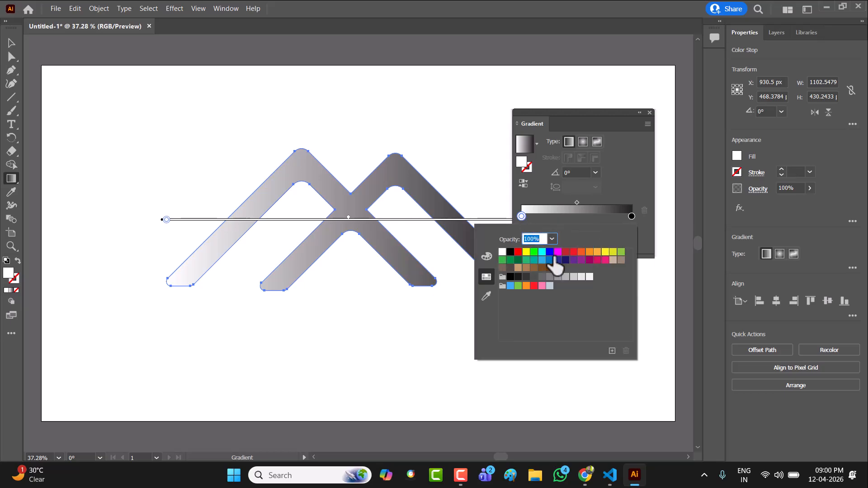
pyautogui.click(518, 252)
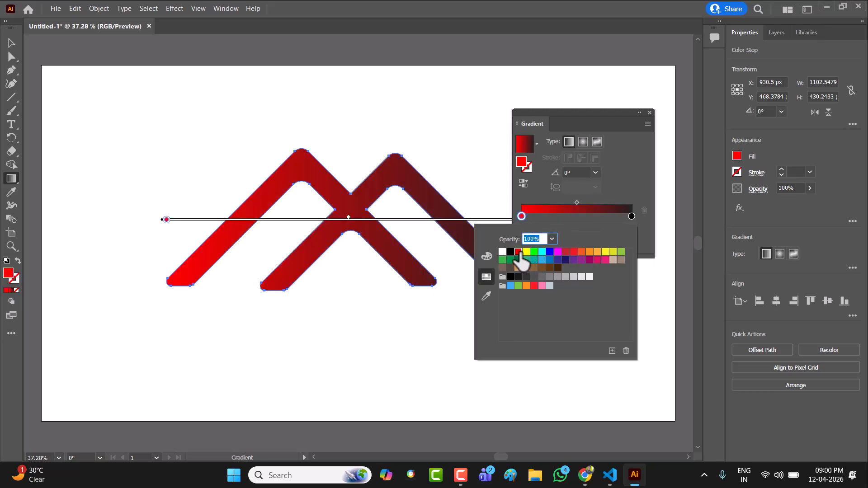
# Set the gradient's end colour stop to yellow (R=252 G=238 B=33) at 100% location
pyautogui.click(630, 217)
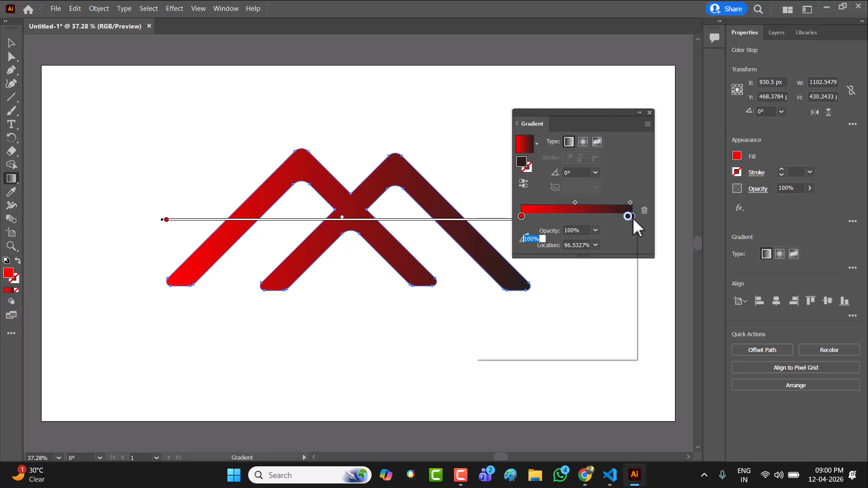
pyautogui.doubleClick(628, 217)
pyautogui.click(649, 216)
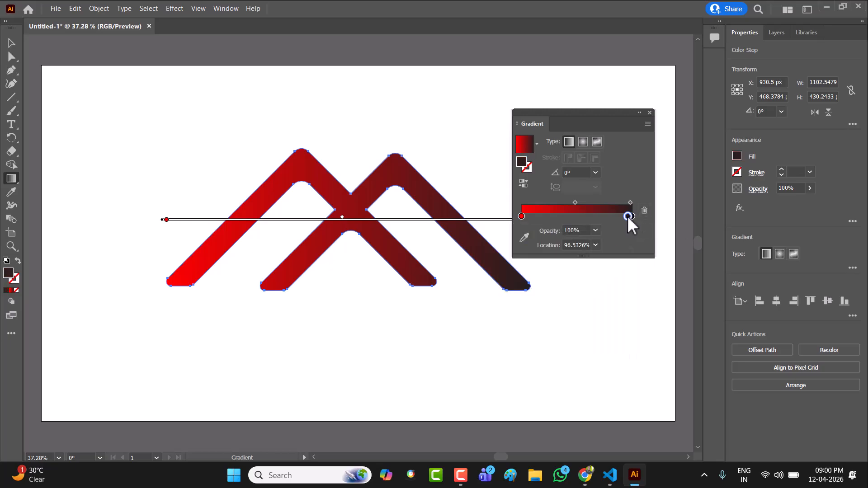
pyautogui.moveTo(629, 216); pyautogui.dragTo(632, 217)
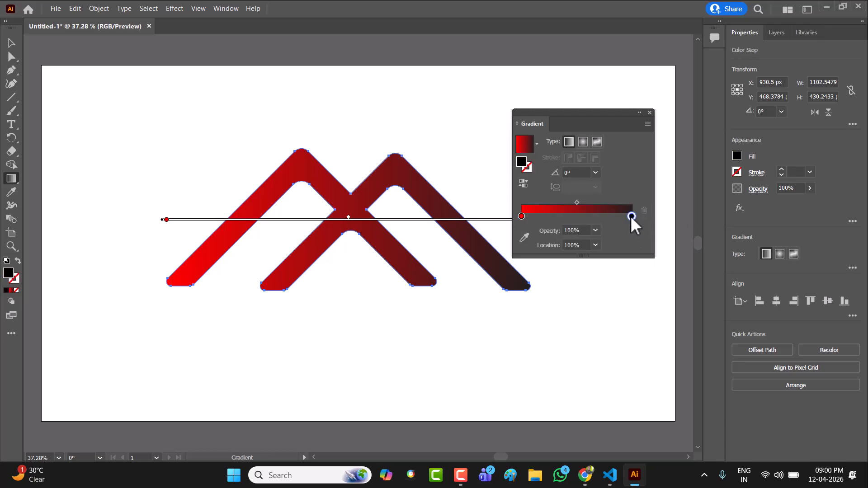
pyautogui.doubleClick(630, 216)
pyautogui.click(597, 251)
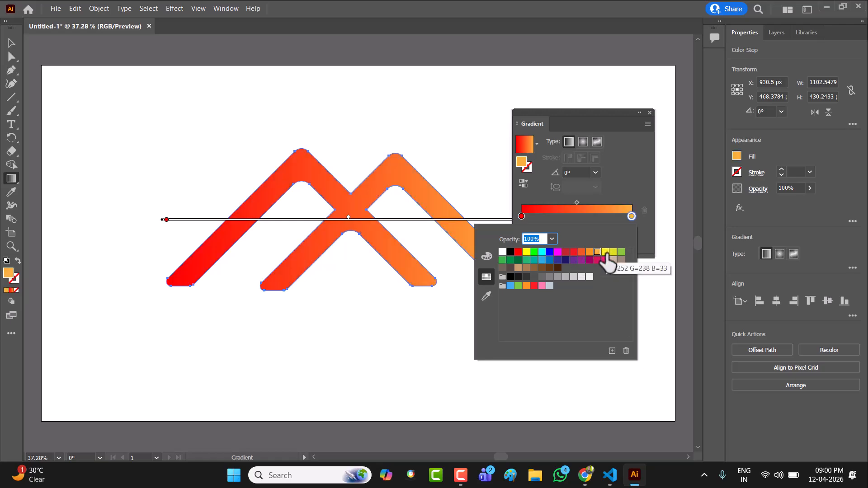
pyautogui.click(606, 252)
pyautogui.click(647, 229)
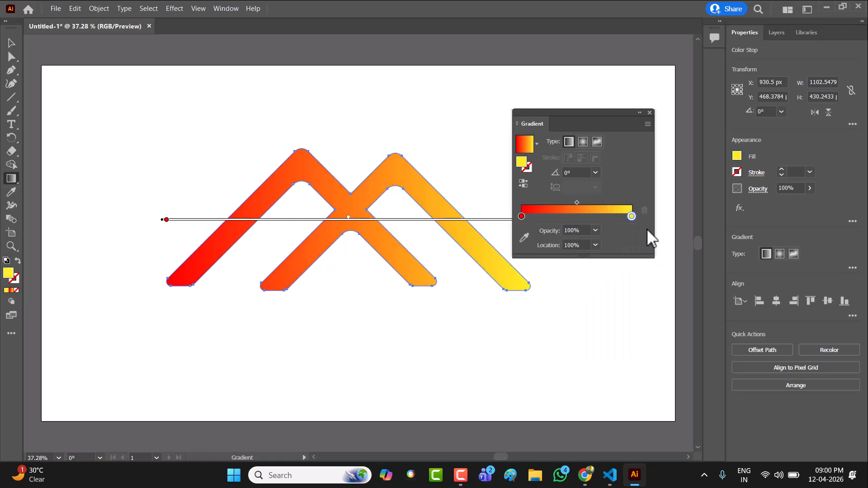
# Shift the yellow colour stop slightly inward along the gradient line on the artwork
pyautogui.click(649, 113)
pyautogui.moveTo(510, 151); pyautogui.dragTo(502, 133)
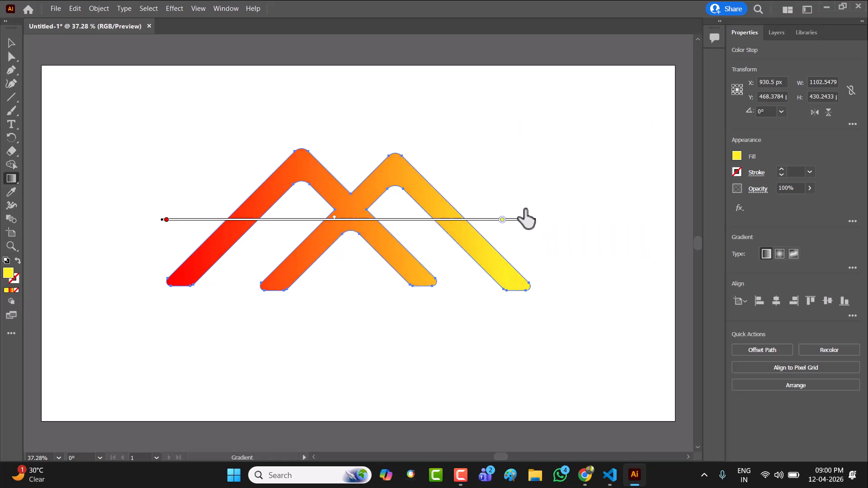
pyautogui.moveTo(533, 219); pyautogui.dragTo(522, 161)
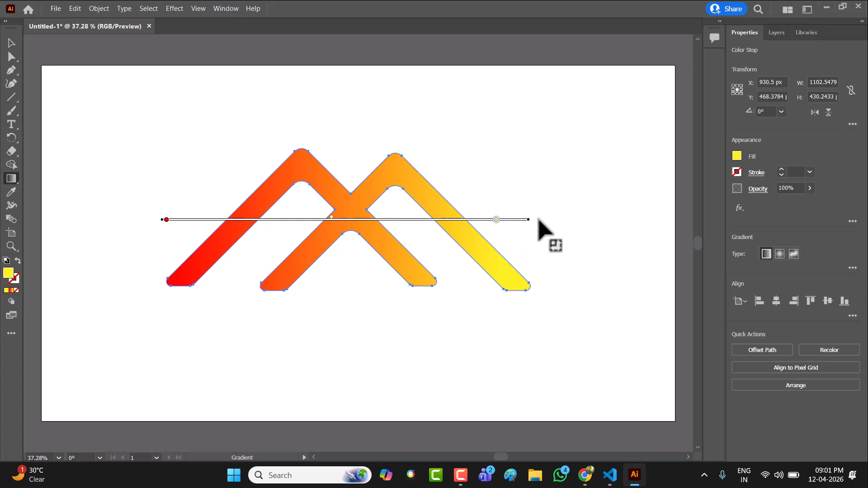
# Redraw the logo's gradient diagonally from just below its lower-left foot to beyond its upper-right side, and deselect it
pyautogui.click(16, 43)
pyautogui.moveTo(137, 121); pyautogui.dragTo(299, 276)
pyautogui.click(8, 179)
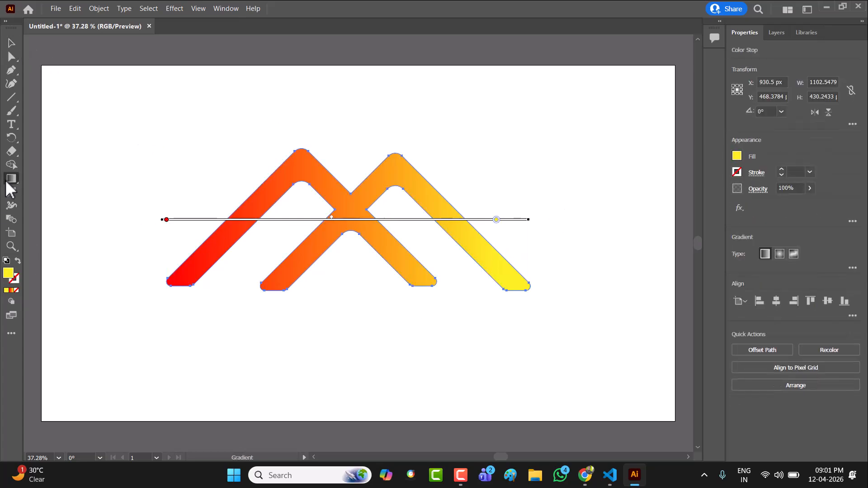
pyautogui.moveTo(149, 301); pyautogui.dragTo(588, 145)
pyautogui.click(12, 43)
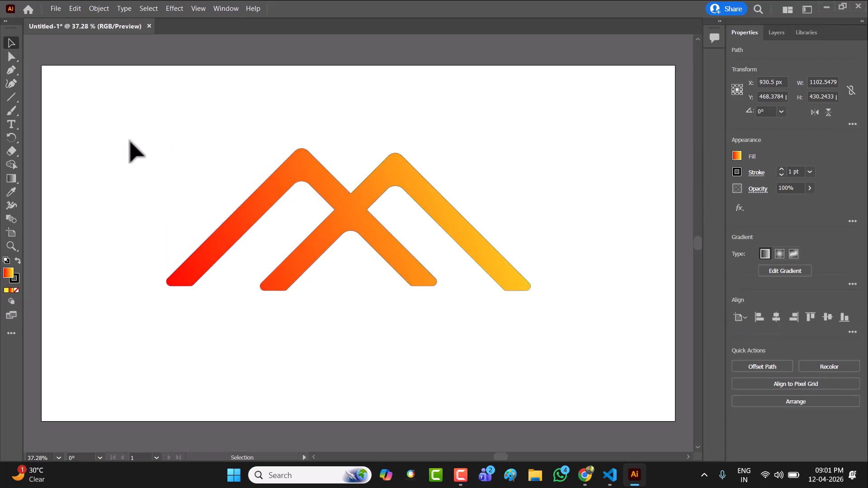
pyautogui.click(131, 141)
# Apply the 3D Extrude & Bevel effect to the gradient-filled logo
pyautogui.moveTo(183, 116); pyautogui.dragTo(443, 253)
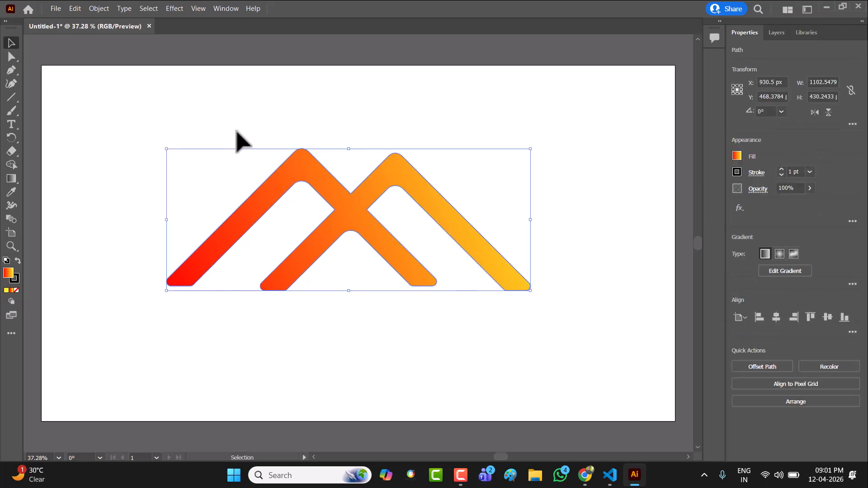
pyautogui.click(180, 9)
pyautogui.moveTo(237, 75)
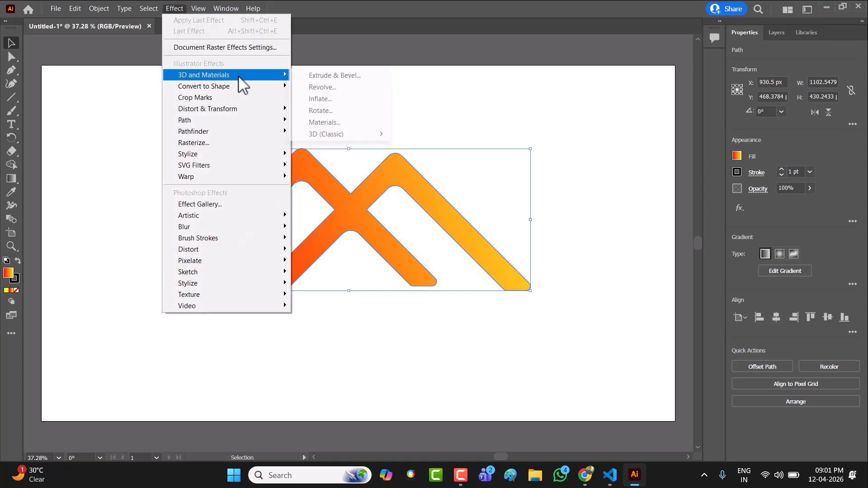
pyautogui.moveTo(339, 135)
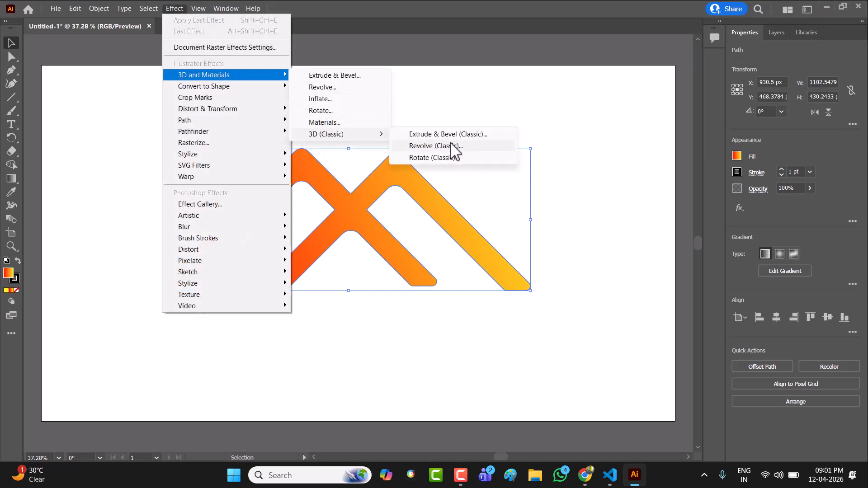
pyautogui.click(369, 77)
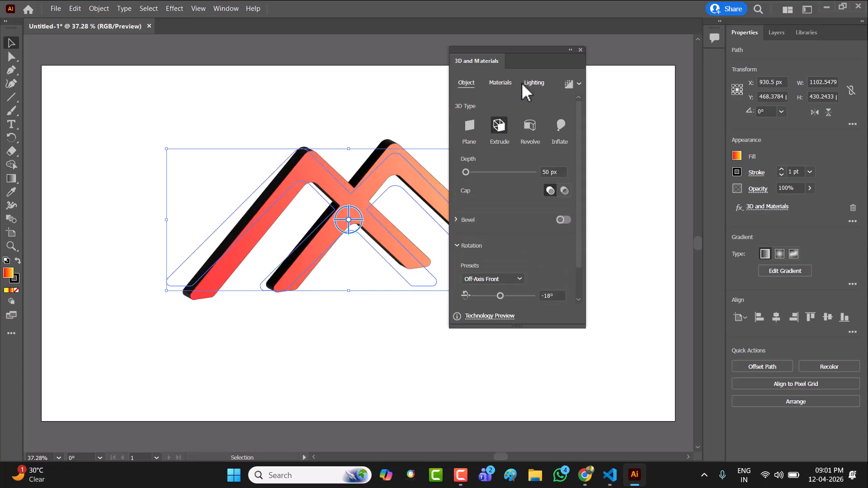
pyautogui.moveTo(524, 49); pyautogui.dragTo(609, 75)
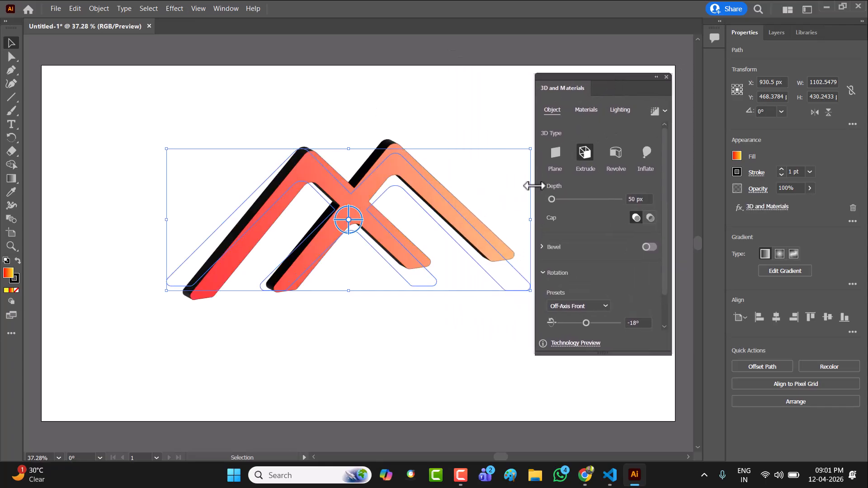
# Move the extruded logo left to X 692.5 px and set its extrusion depth to 63 px
pyautogui.moveTo(341, 213); pyautogui.dragTo(247, 192)
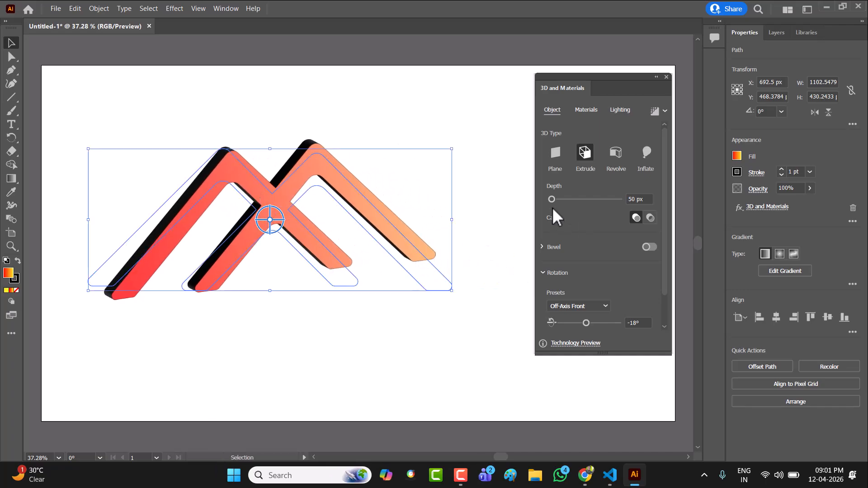
pyautogui.moveTo(553, 199); pyautogui.dragTo(553, 198)
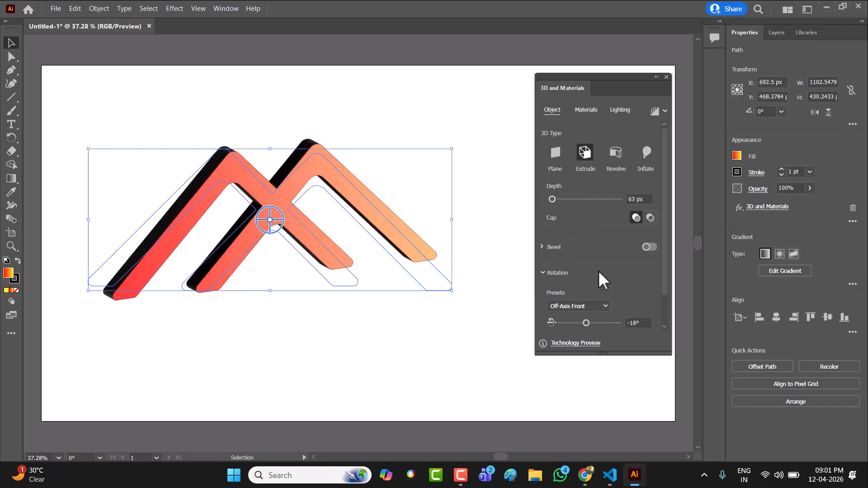
# Set the logo's custom 3D rotation to 21° around X, -40° around Y and -13° around Z
pyautogui.scroll(-2, 592, 270)
pyautogui.moveTo(588, 305); pyautogui.dragTo(587, 319)
pyautogui.moveTo(586, 287); pyautogui.dragTo(589, 321)
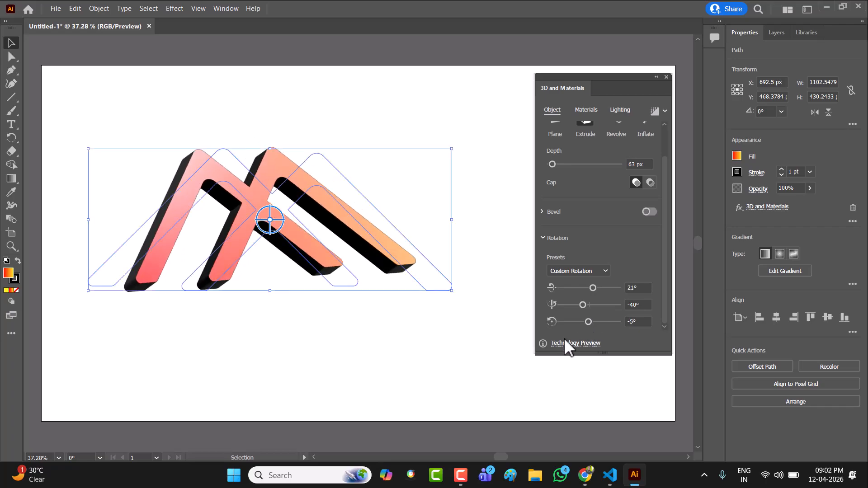
pyautogui.click(638, 319)
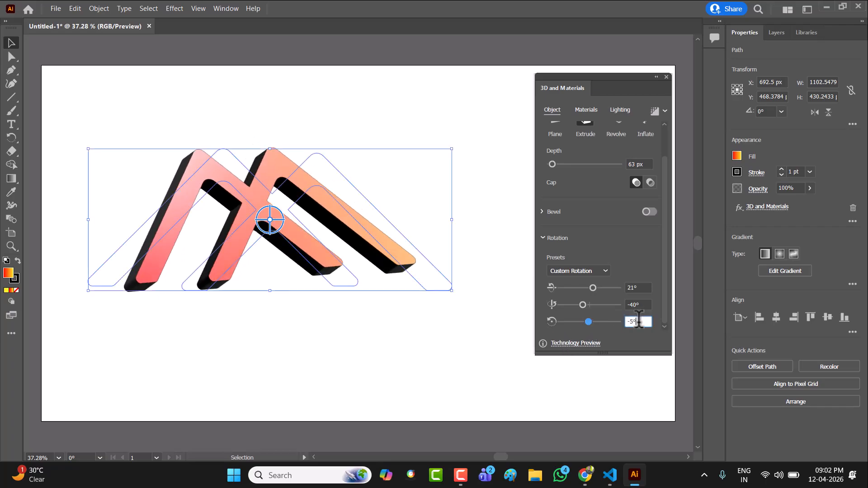
pyautogui.scroll(-6, 638, 319)
pyautogui.scroll(-2, 639, 319)
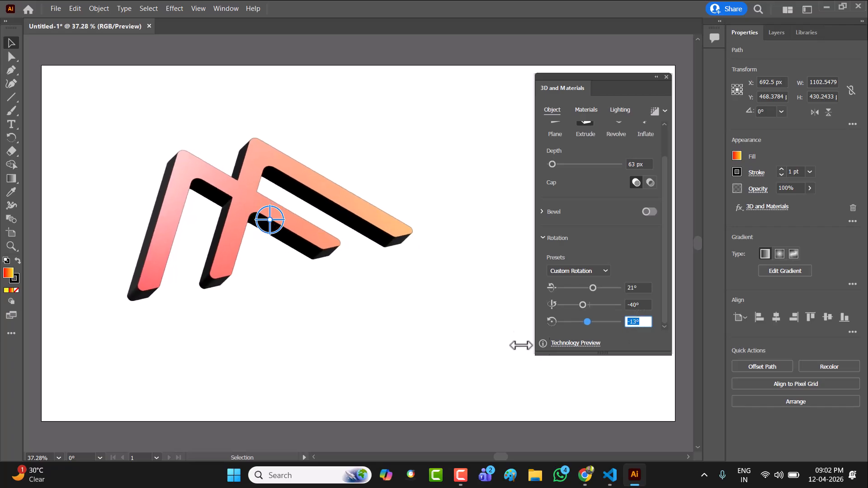
# Change the logo's 3D type to Inflate at 100% volume and set its depth to about 63 px
pyautogui.scroll(2, 621, 217)
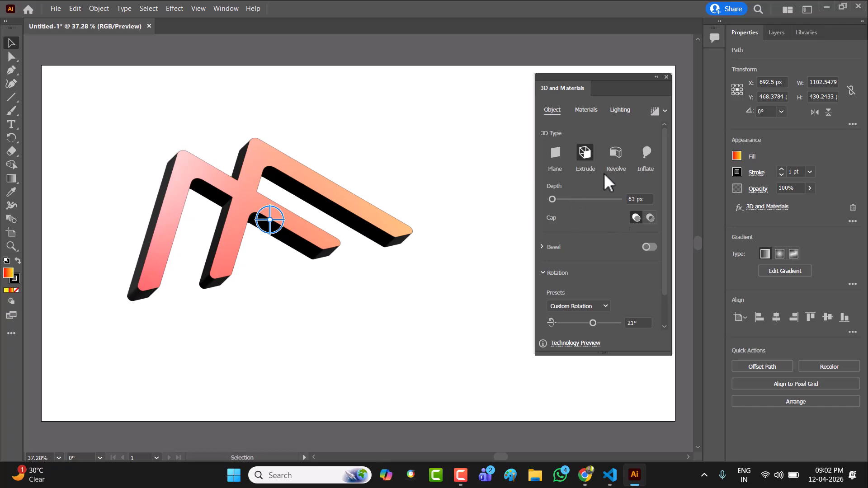
pyautogui.click(614, 153)
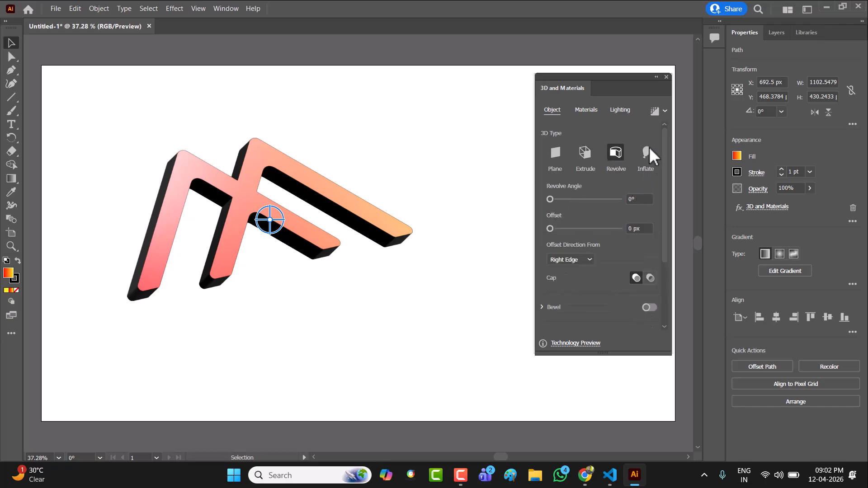
pyautogui.click(655, 173)
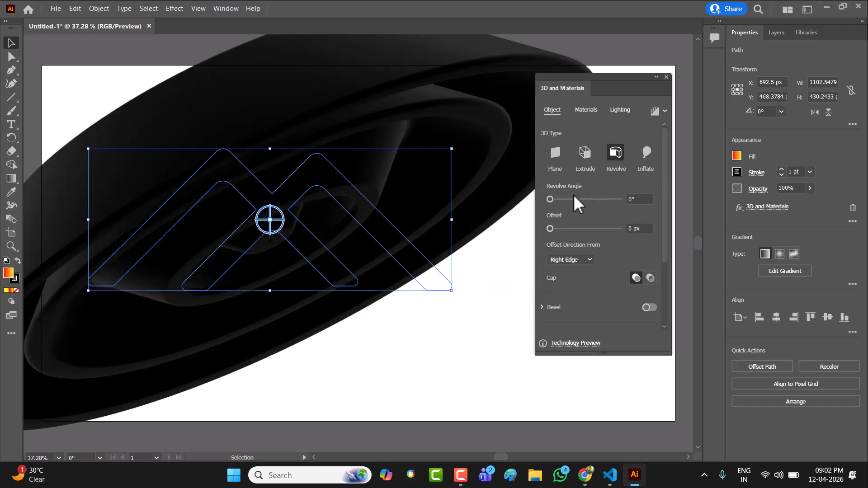
pyautogui.moveTo(553, 199); pyautogui.dragTo(561, 196)
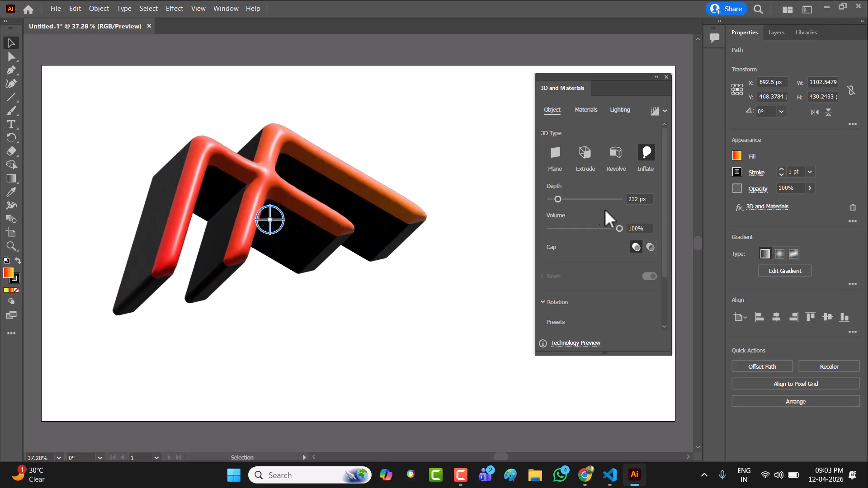
pyautogui.moveTo(558, 202); pyautogui.dragTo(555, 206)
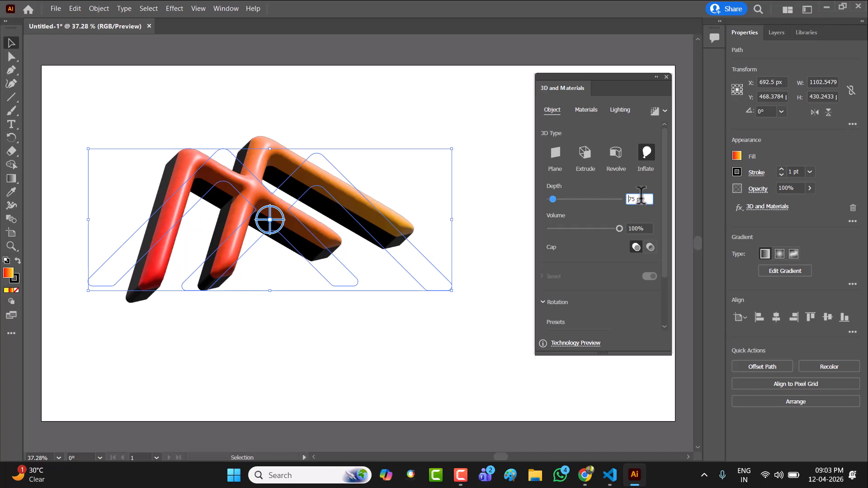
pyautogui.click(382, 354)
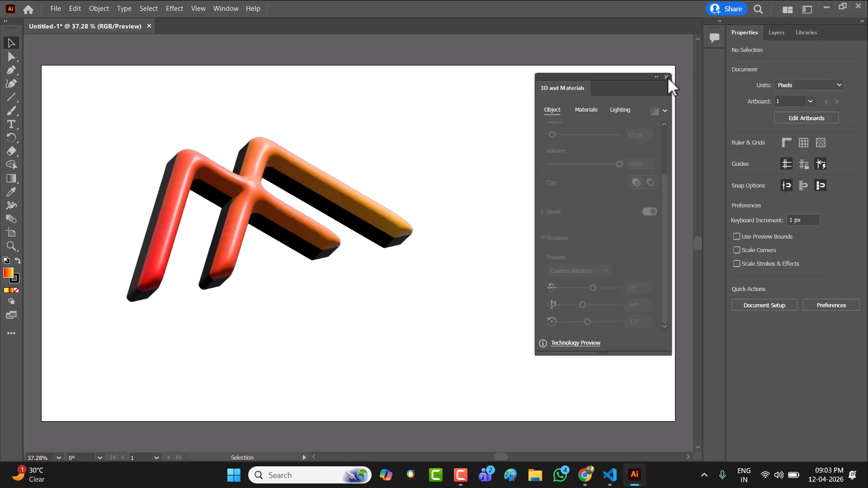
# Close the 3D settings and move the inflated logo right, closer to the artboard centre
pyautogui.click(666, 77)
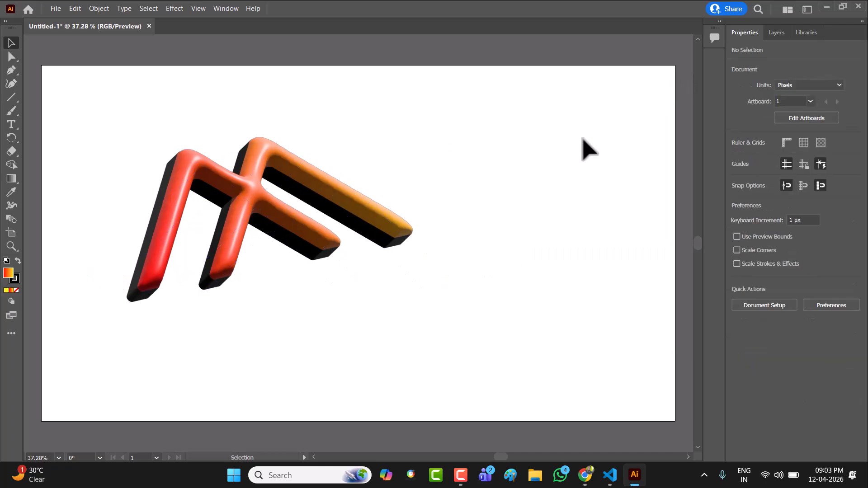
pyautogui.moveTo(257, 193); pyautogui.dragTo(318, 192)
pyautogui.click(471, 145)
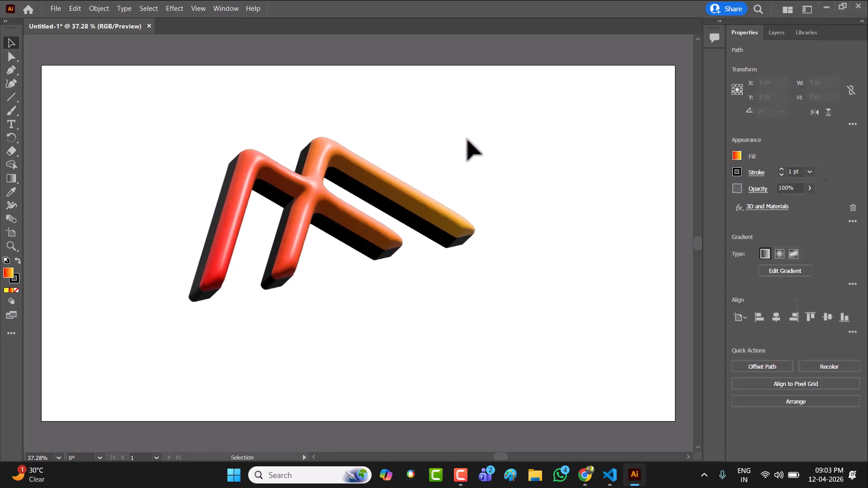
# Draw a gradient-filled rectangle of about 1926 by 1080 px covering the whole artboard
pyautogui.moveTo(12, 96); pyautogui.dragTo(55, 94)
pyautogui.moveTo(42, 66); pyautogui.dragTo(676, 421)
pyautogui.click(11, 43)
# Send the gradient rectangle behind the 3D logo as a background and deselect it
pyautogui.rightClick(368, 174)
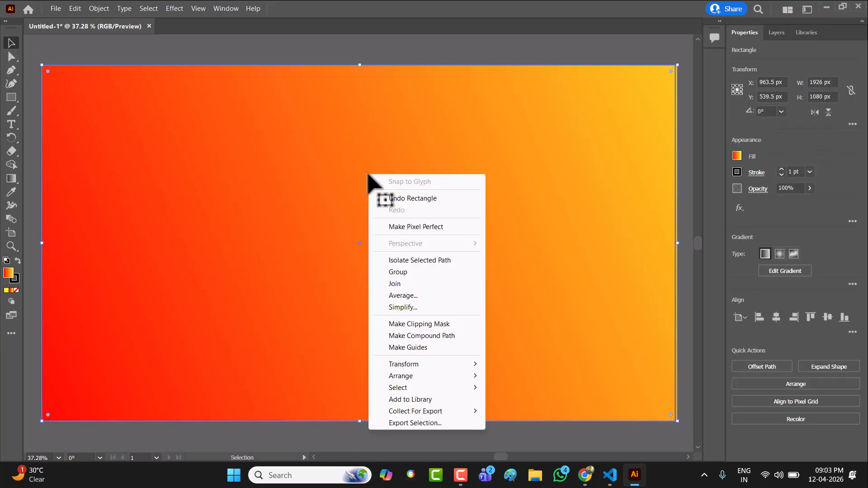
pyautogui.moveTo(424, 374)
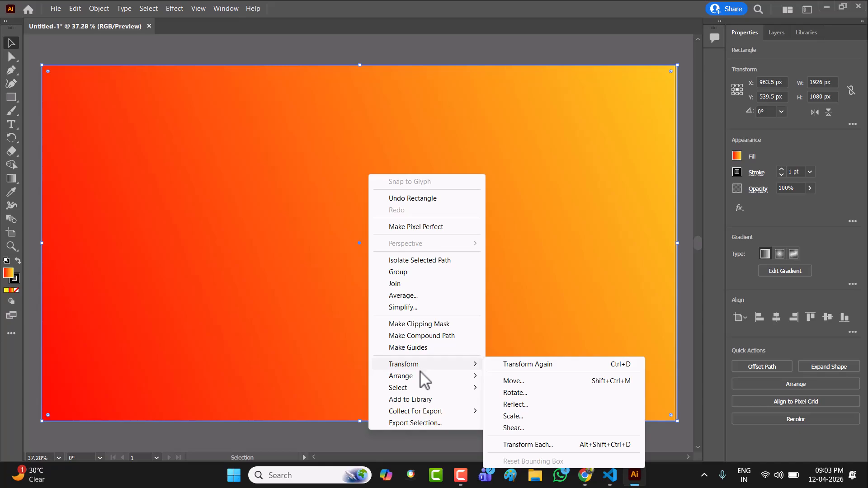
pyautogui.click(527, 422)
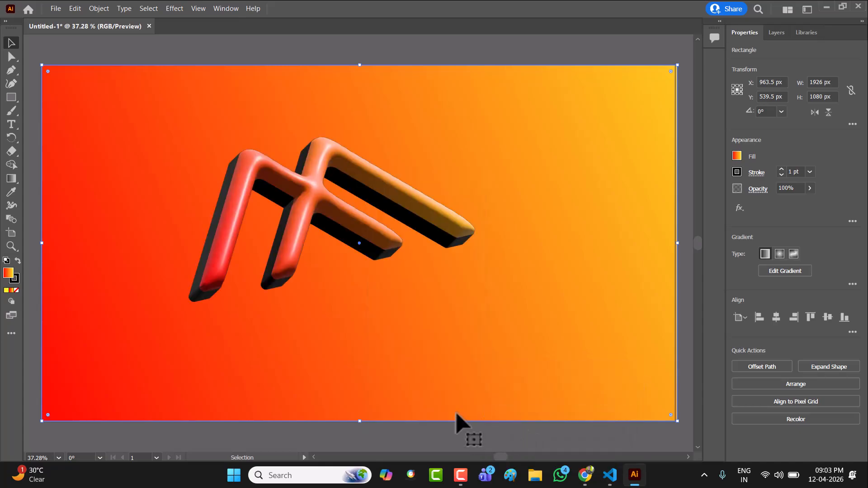
pyautogui.click(457, 445)
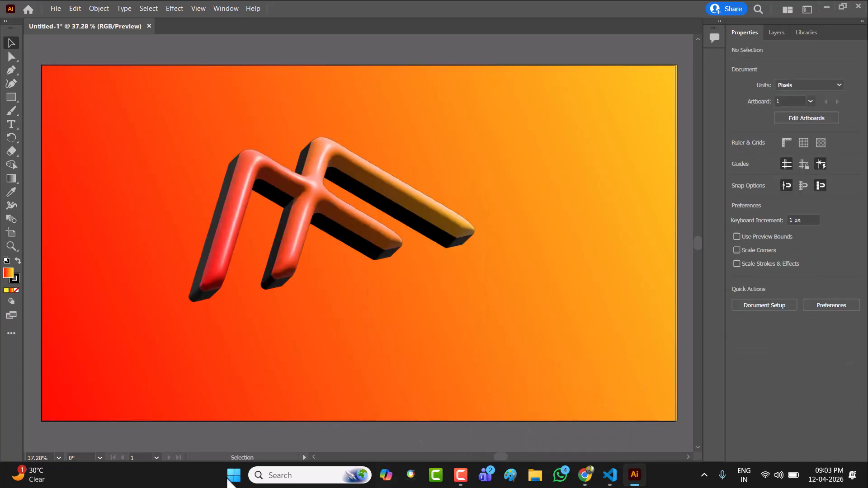
# Redirect the background rectangle's gradient vertically, with red at the bottom and the yellow end stretched above the artboard, and deselect it
pyautogui.click(357, 364)
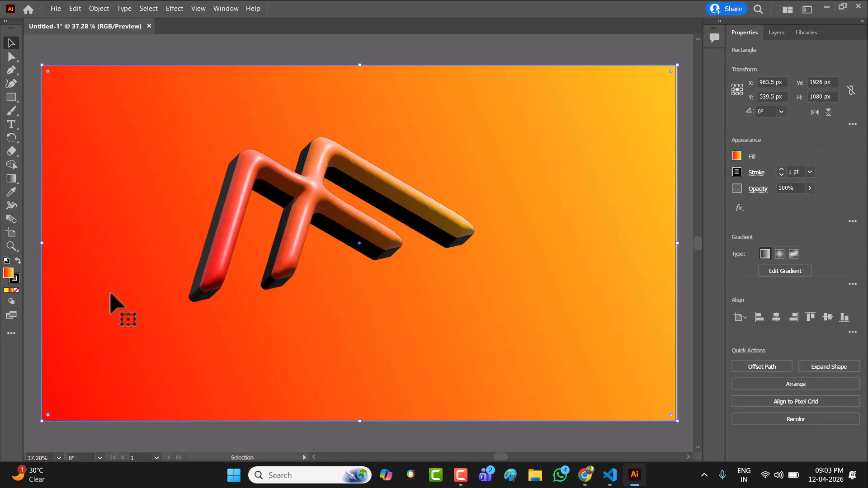
pyautogui.click(16, 175)
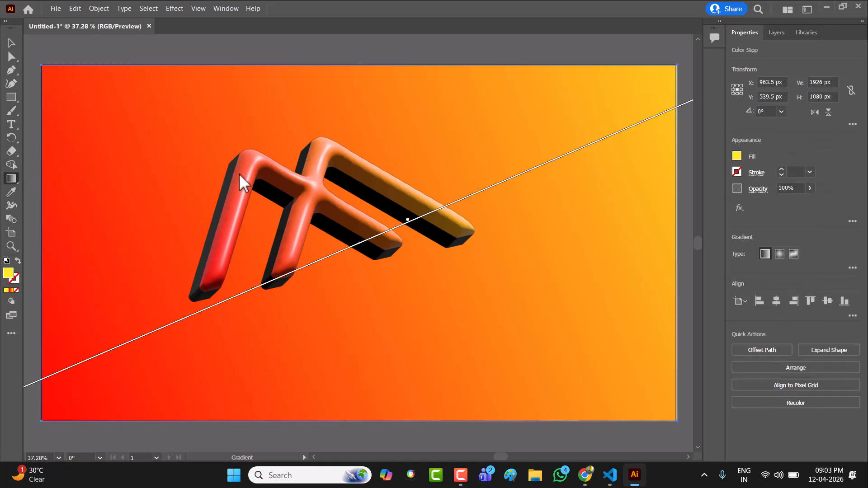
pyautogui.moveTo(323, 82)
pyautogui.mouseDown()
pyautogui.moveTo(332, 388)
pyautogui.moveTo(339, 76)
pyautogui.mouseUp()
pyautogui.scroll(2, 335, 50)
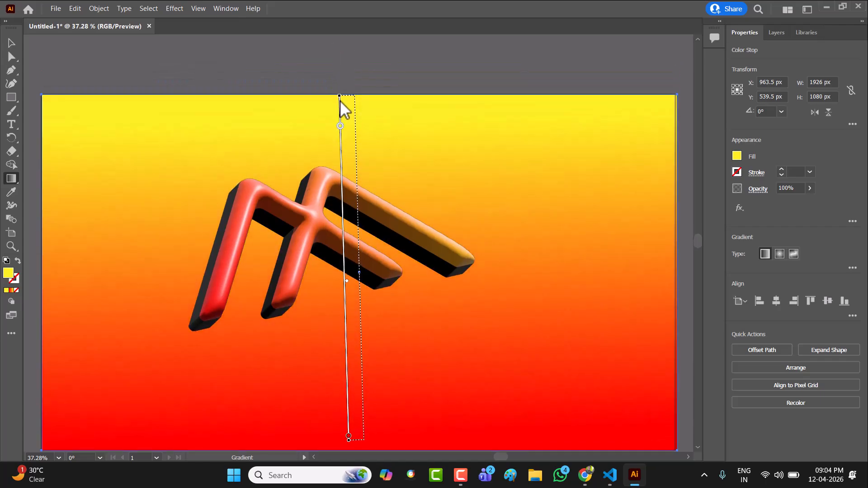
pyautogui.moveTo(339, 100); pyautogui.dragTo(330, 14)
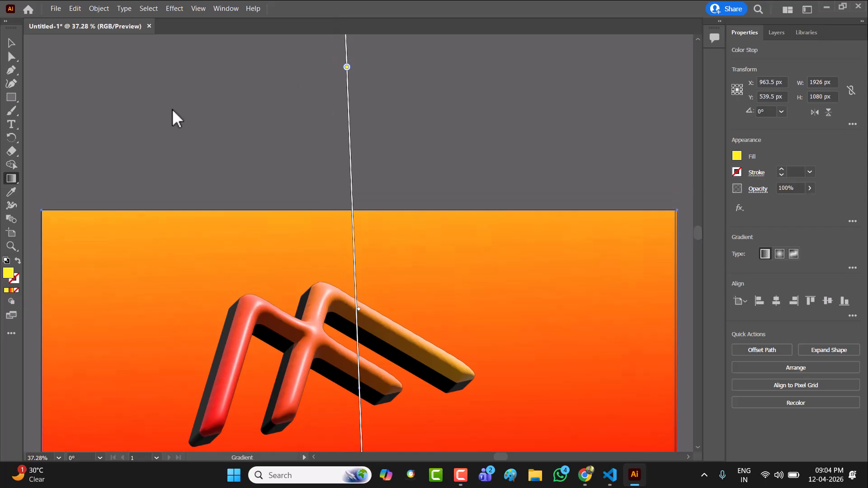
pyautogui.click(8, 43)
pyautogui.click(389, 140)
# Move the 3D logo right and scale it up proportionally to about 1597 by 623 px on the artboard
pyautogui.scroll(-4, 393, 142)
pyautogui.scroll(-2, 380, 132)
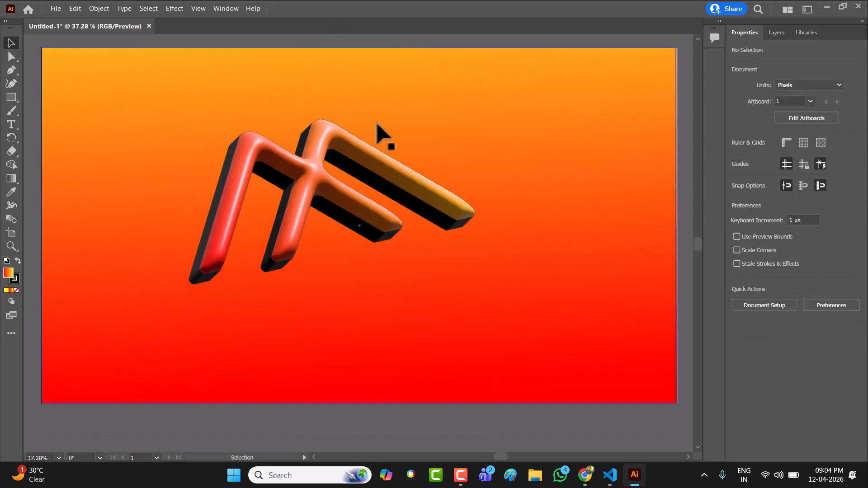
pyautogui.moveTo(355, 204); pyautogui.dragTo(399, 214)
pyautogui.moveTo(385, 282); pyautogui.dragTo(406, 312)
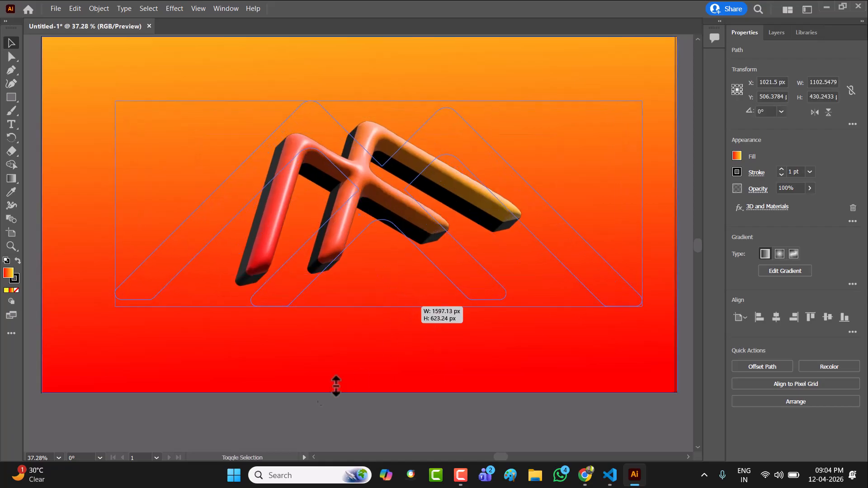
pyautogui.click(377, 417)
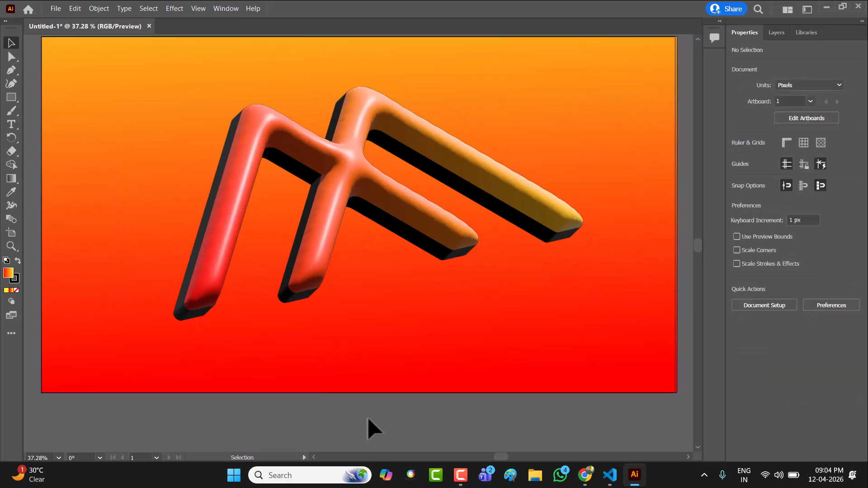
# Open the Drop Shadow effect settings for the 3D logo and move the dialog clear of the artwork
pyautogui.scroll(1, 369, 381)
pyautogui.scroll(1, 370, 380)
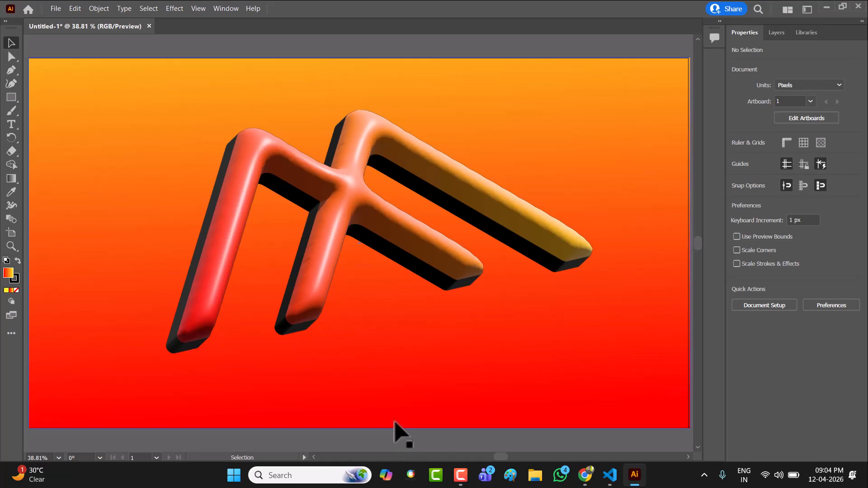
pyautogui.click(310, 281)
pyautogui.click(174, 10)
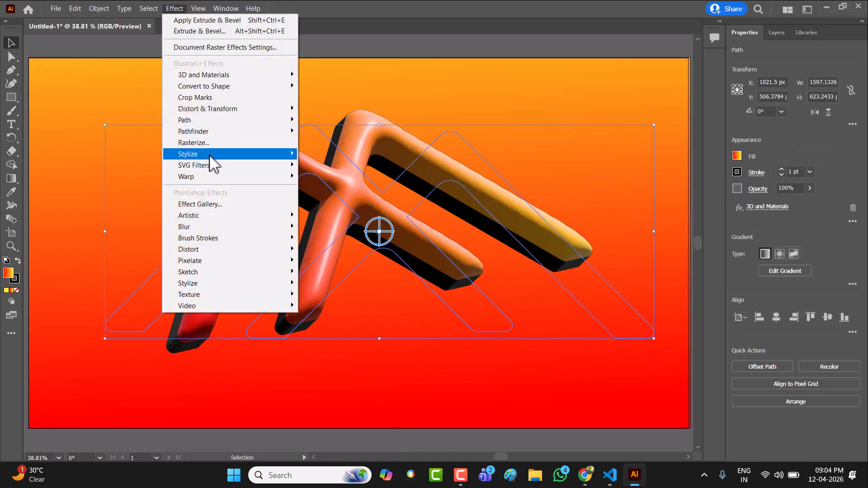
pyautogui.moveTo(210, 153)
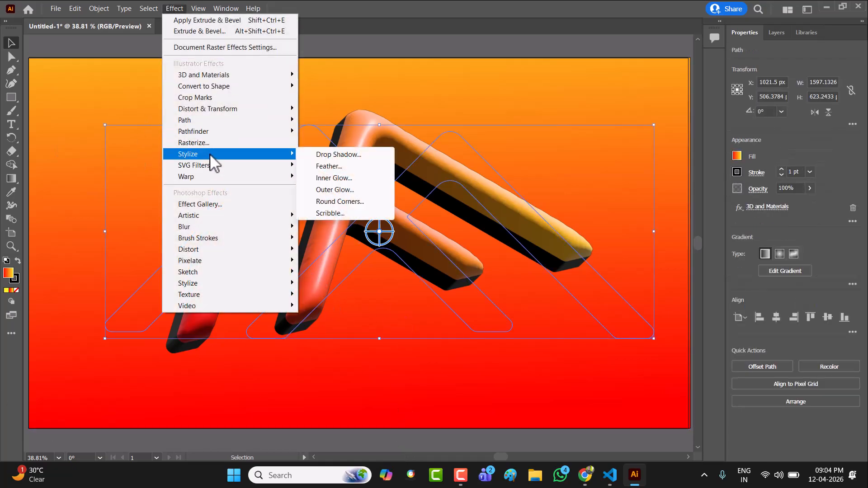
pyautogui.click(339, 155)
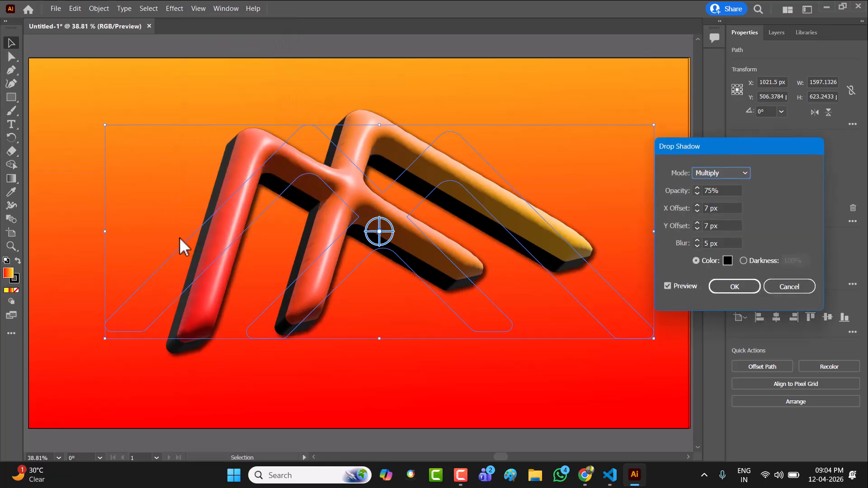
pyautogui.moveTo(738, 145); pyautogui.dragTo(728, 128)
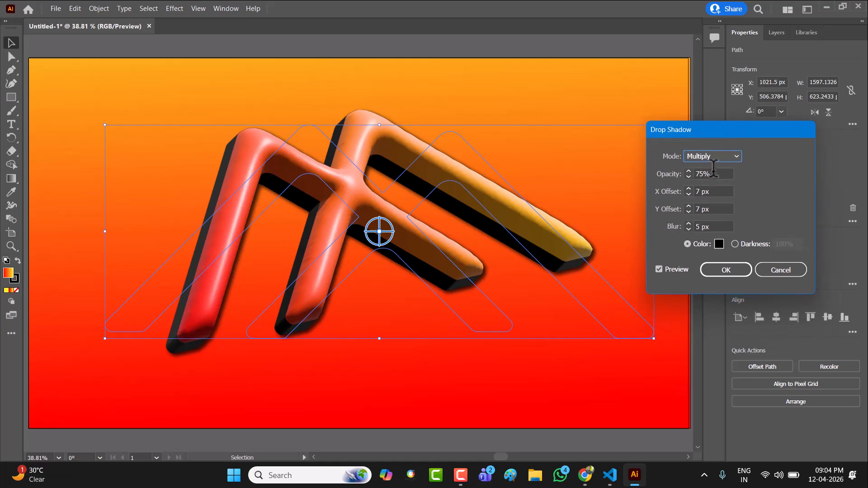
# Try larger Y offsets for the logo's drop shadow and settle on 6 px
pyautogui.click(725, 208)
pyautogui.scroll(10, 720, 207)
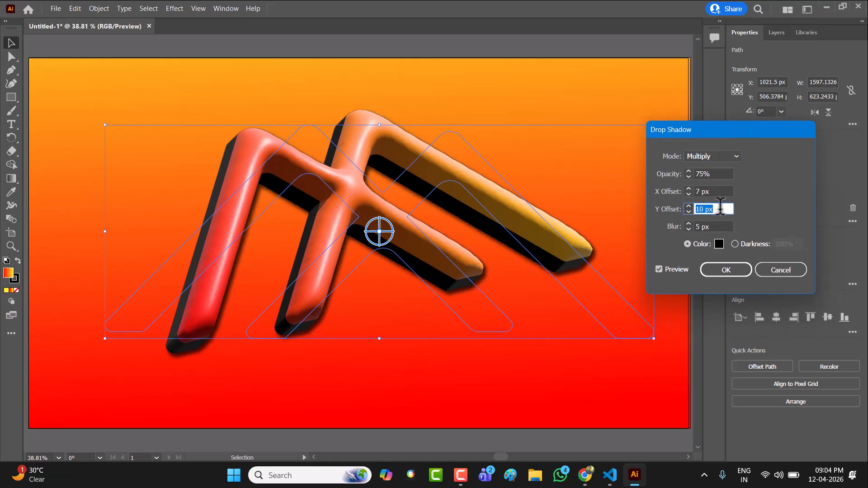
pyautogui.scroll(4, 720, 205)
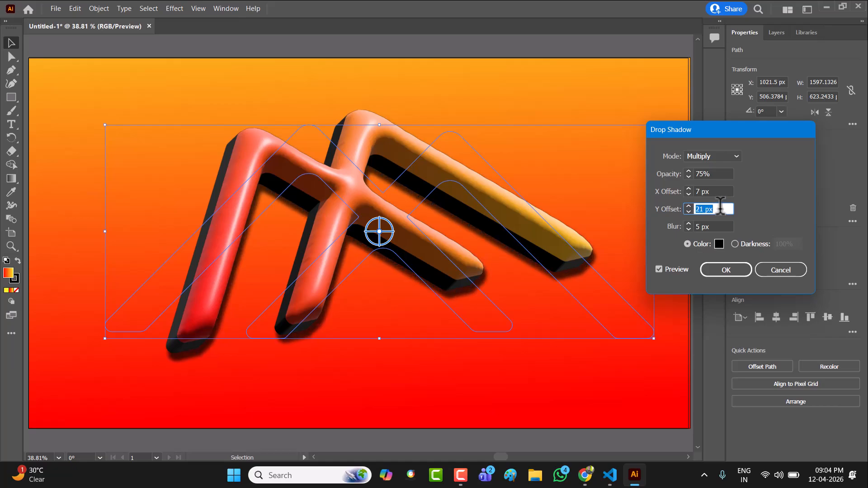
pyautogui.scroll(-13, 720, 208)
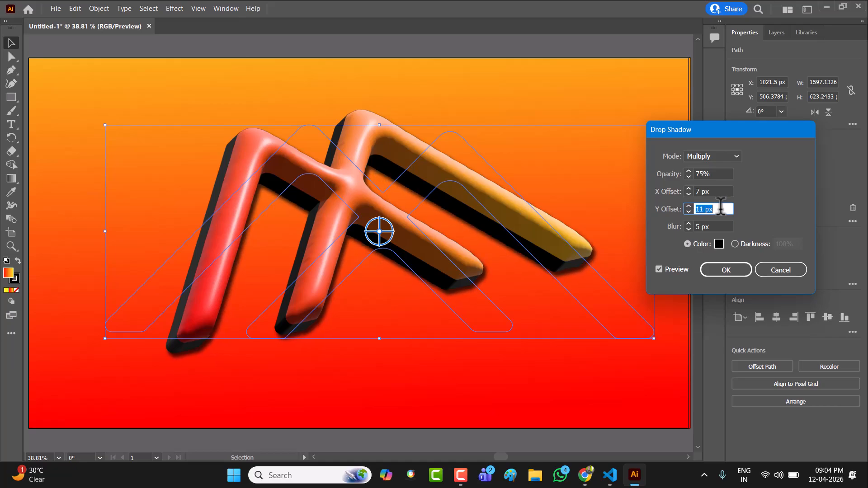
pyautogui.scroll(-2, 720, 205)
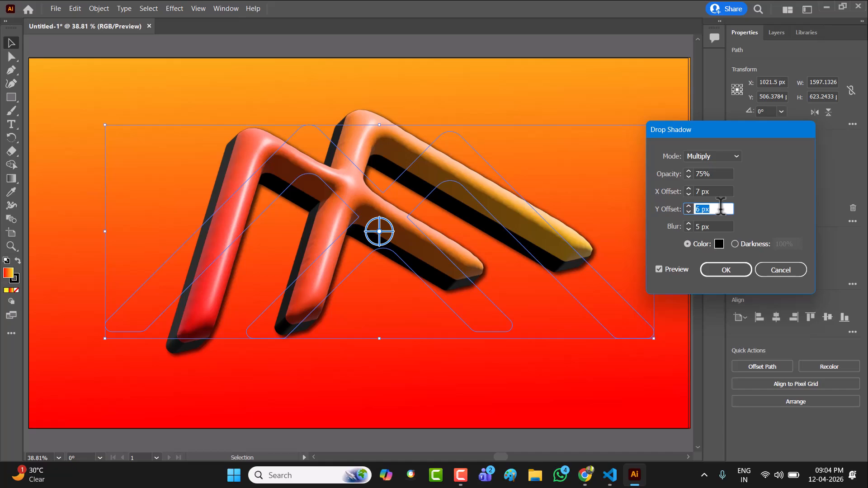
# Set the drop shadow's X offset to 19 px
pyautogui.click(719, 189)
pyautogui.scroll(1, 719, 187)
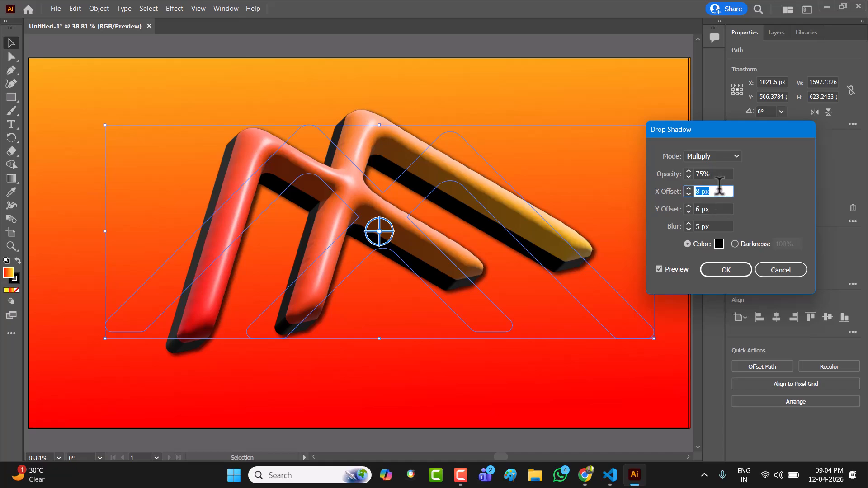
pyautogui.scroll(6, 719, 187)
pyautogui.scroll(12, 719, 187)
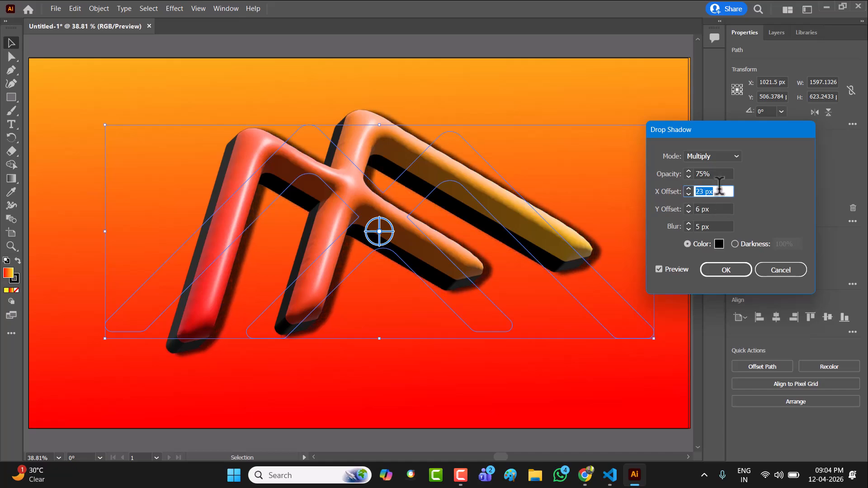
pyautogui.scroll(-8, 719, 187)
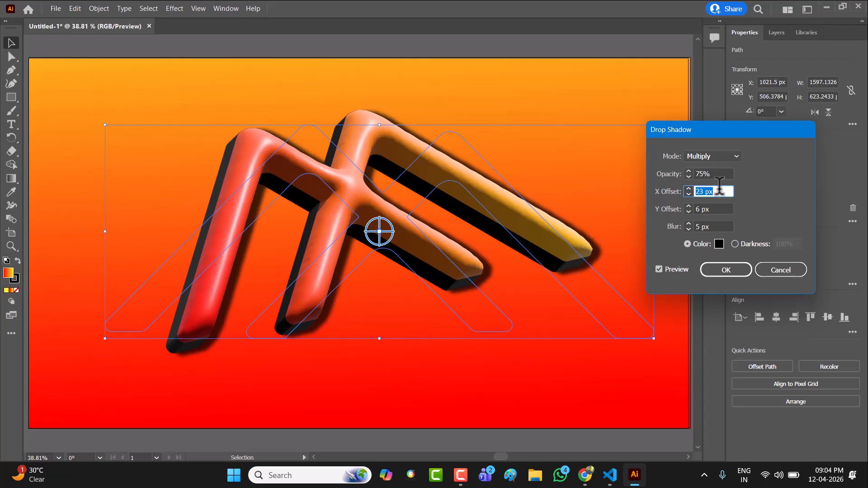
# Change the drop shadow's colour to a dark neutral grey
pyautogui.click(719, 246)
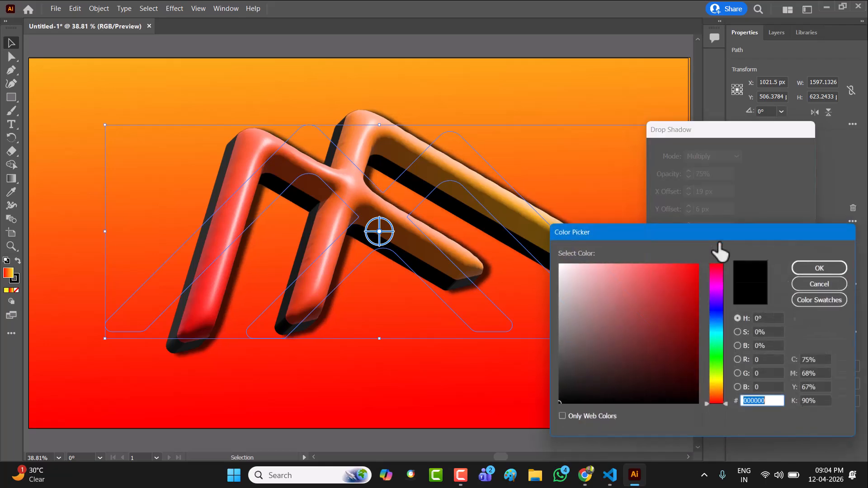
pyautogui.click(818, 283)
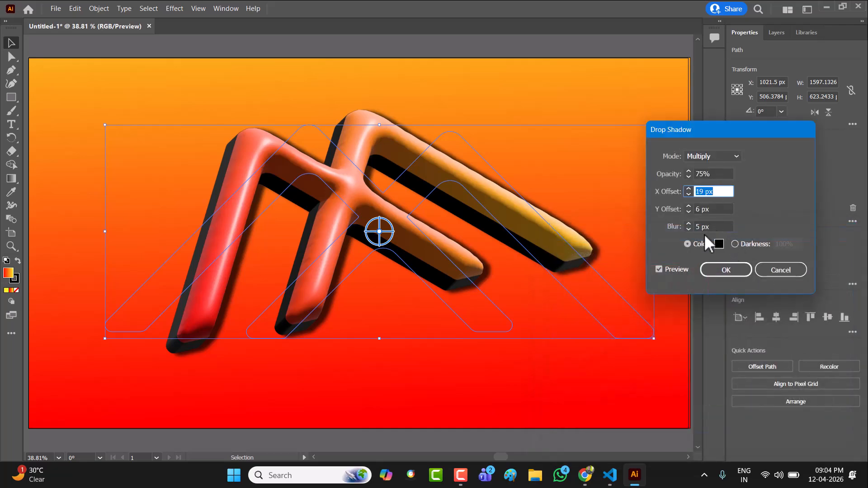
pyautogui.click(719, 244)
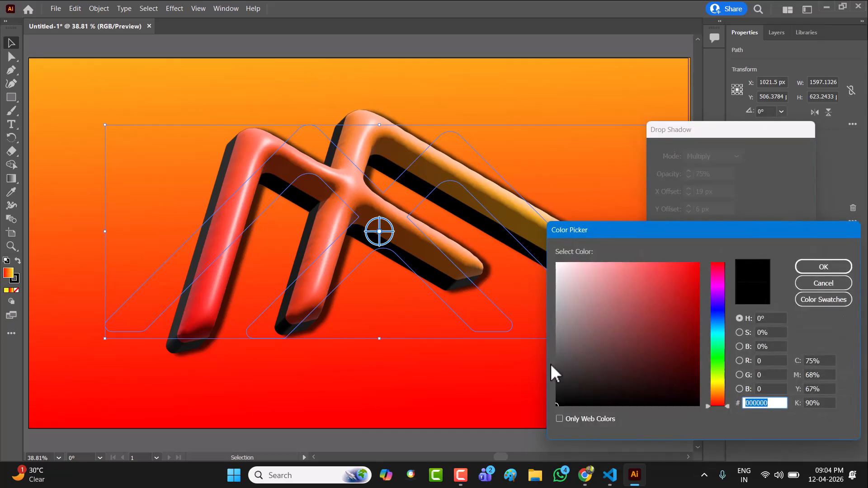
pyautogui.click(558, 351)
pyautogui.click(841, 282)
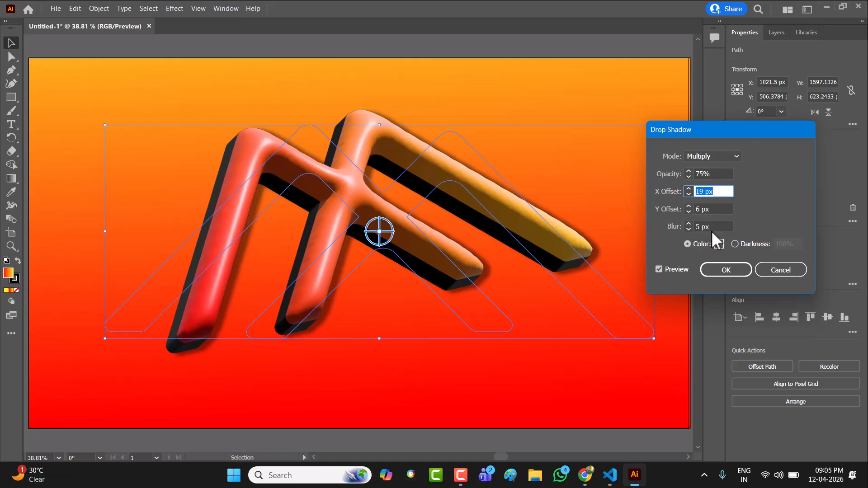
# Open the drop shadow's Y offset value for editing
pyautogui.click(698, 209)
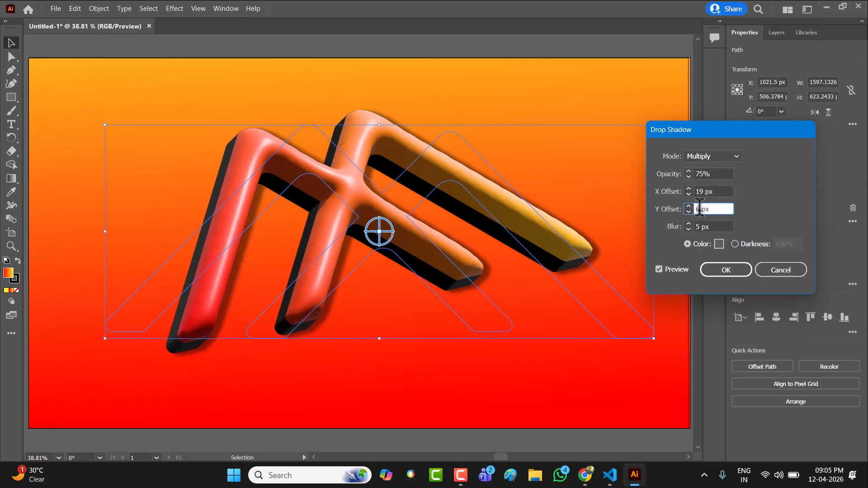